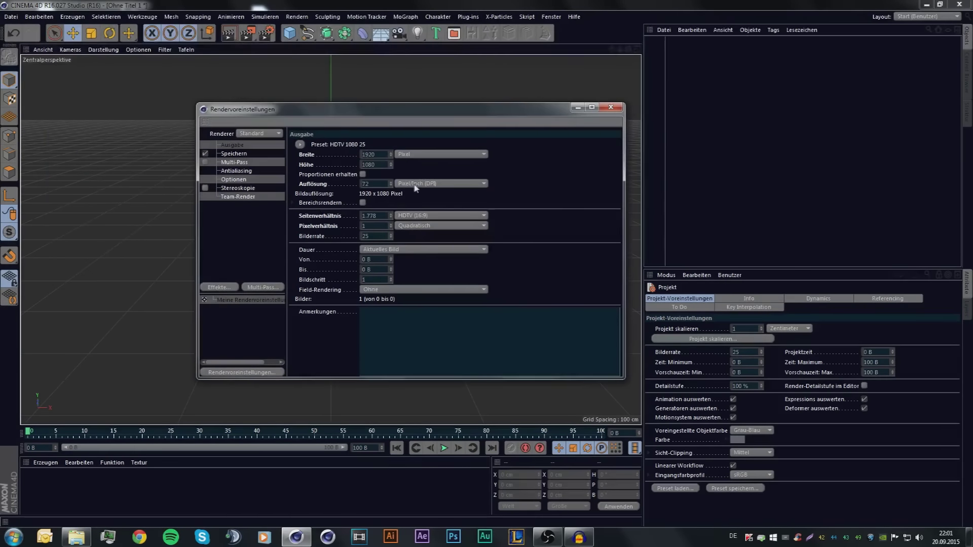
Close the Render Settings window, leaving the empty scene in view.
click(611, 109)
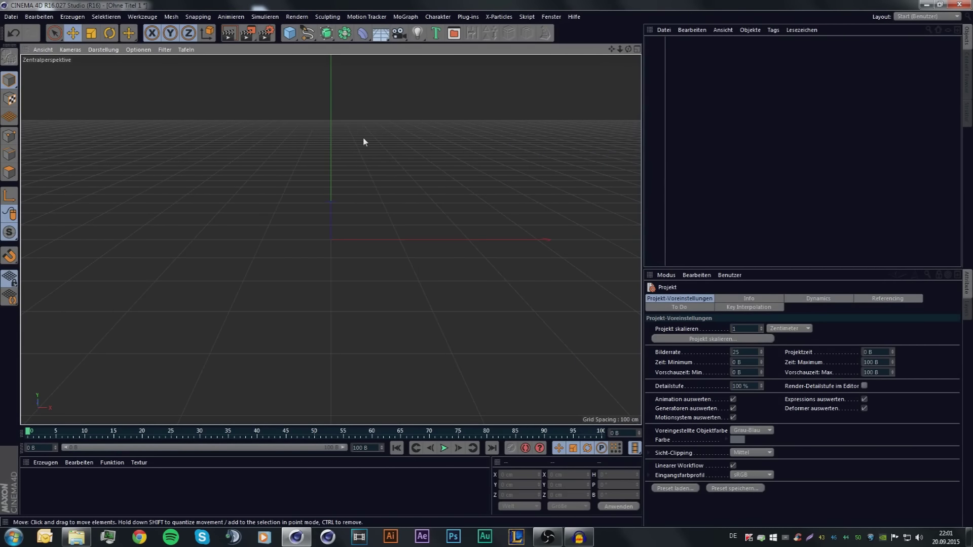
Add a Tube primitive and set its outer radius to 300 cm.
drag(628, 49, 628, 71)
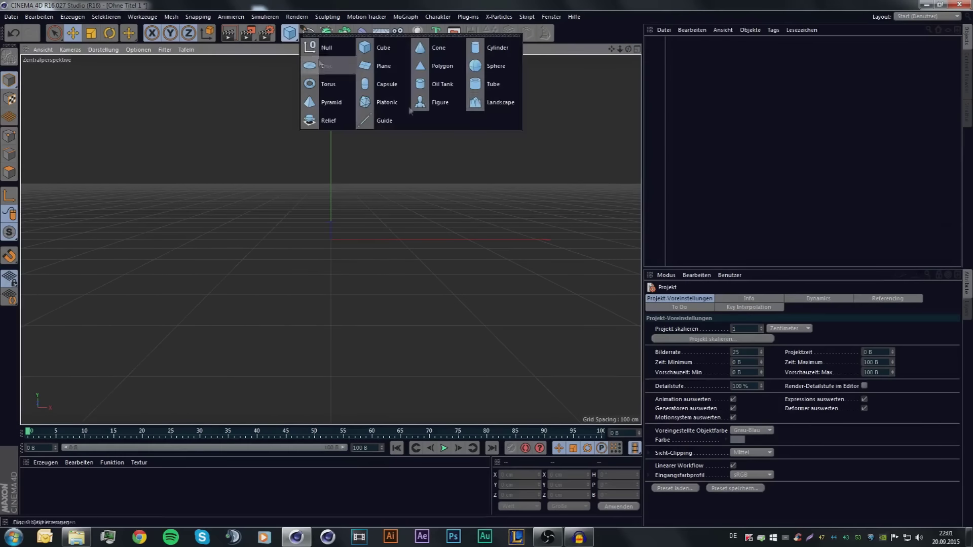
drag(289, 33, 486, 97)
drag(620, 49, 619, 71)
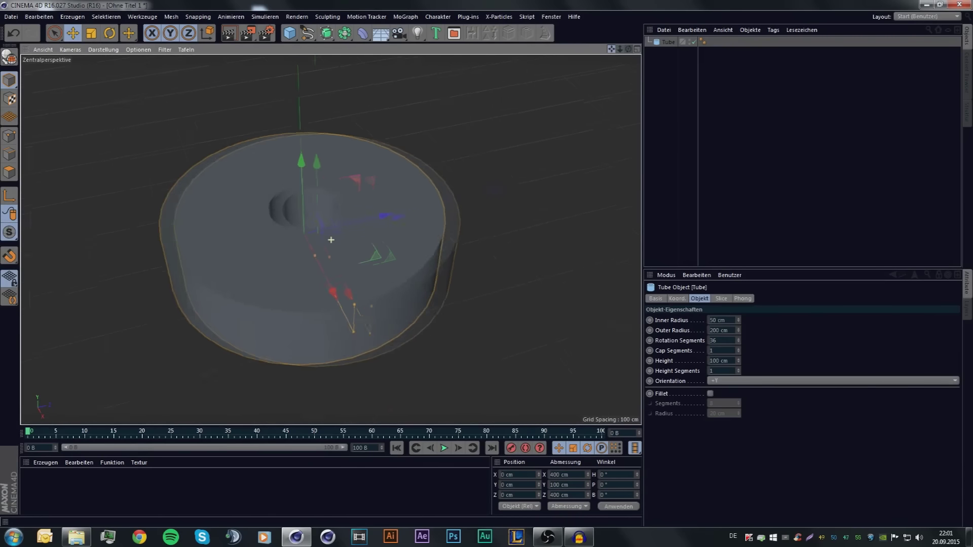
alt+drag(331, 240, 252, 197)
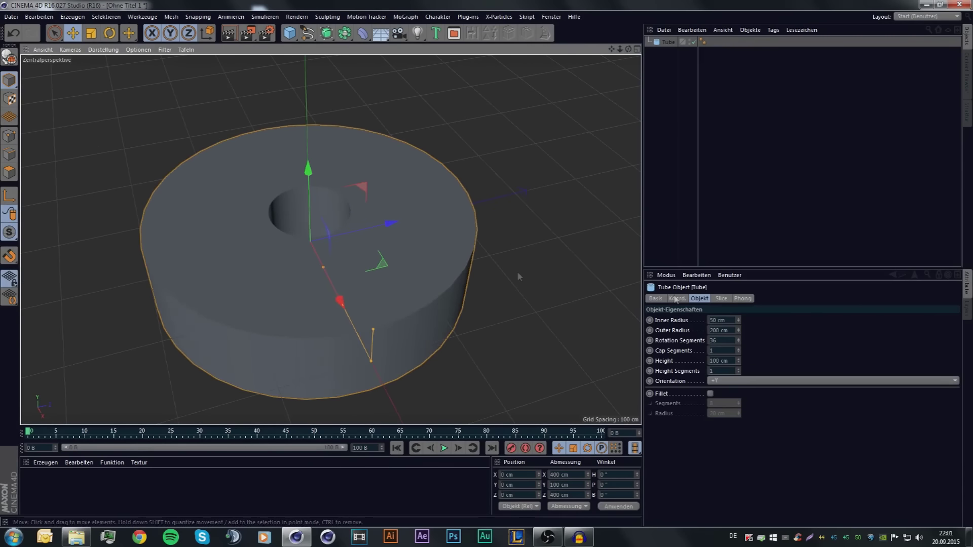
double_click(719, 330)
text(300)
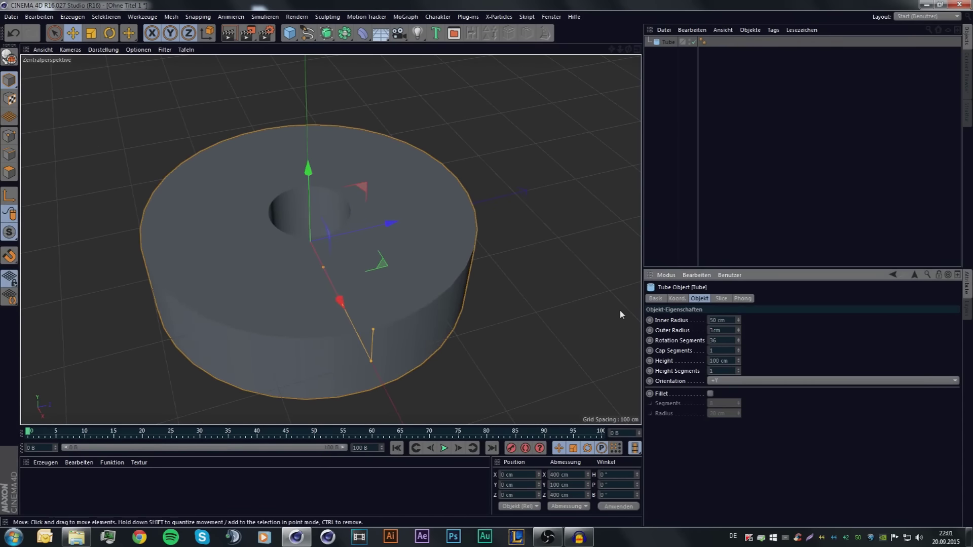
key(Return)
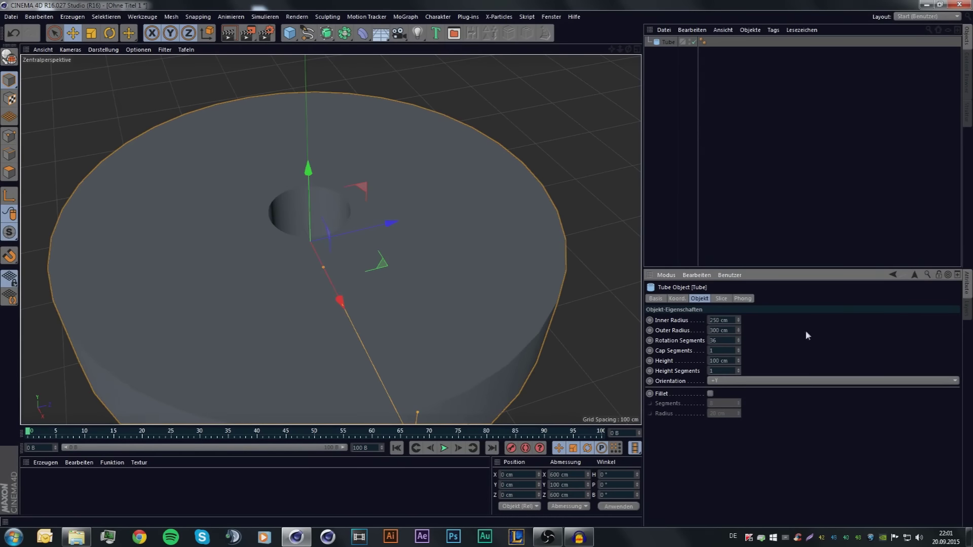
scroll(437, 230, down, 5)
scroll(436, 230, down, 3)
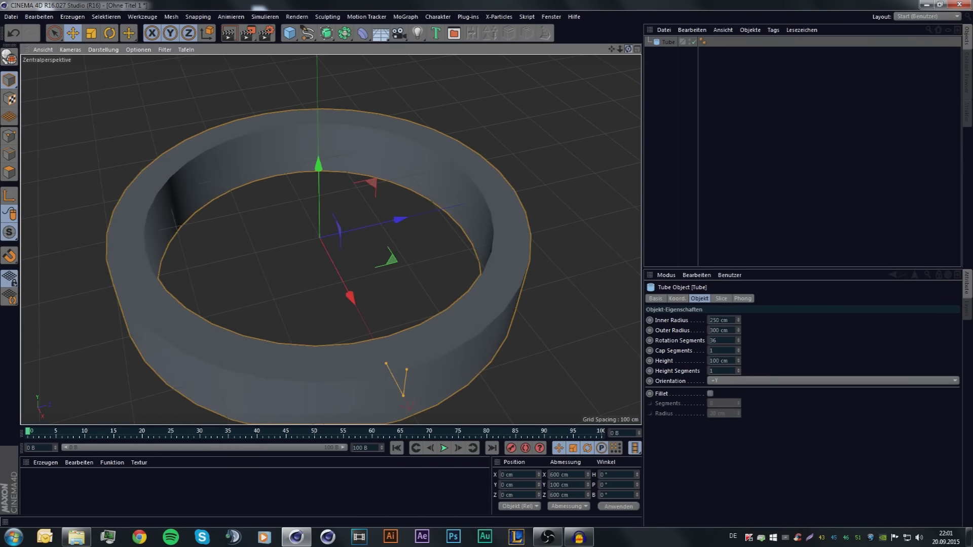
Switch the viewport display to Gouraud Shading (Lines).
alt+drag(355, 228, 102, 57)
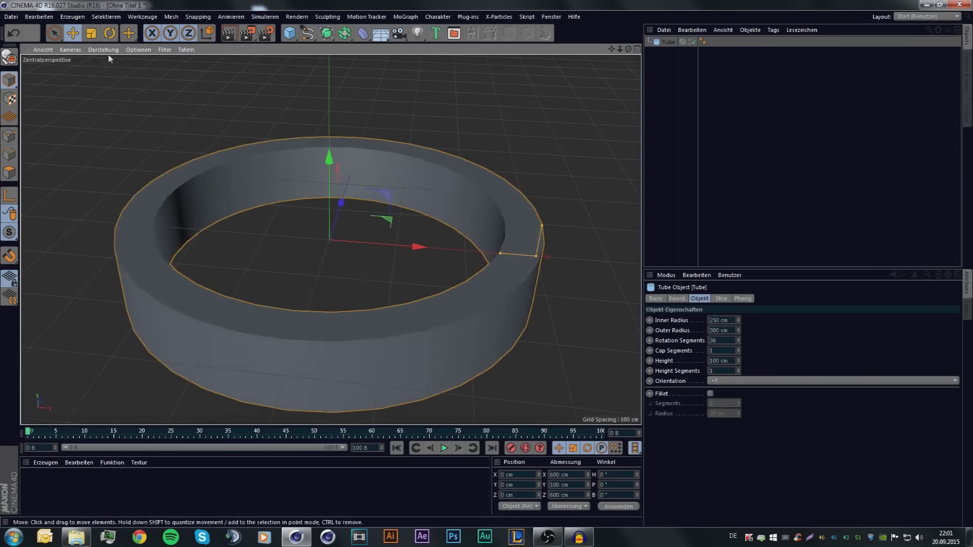
click(103, 50)
click(126, 92)
drag(628, 50, 630, 54)
Give the tube 72 rotation segments and 3 height segments.
click(734, 338)
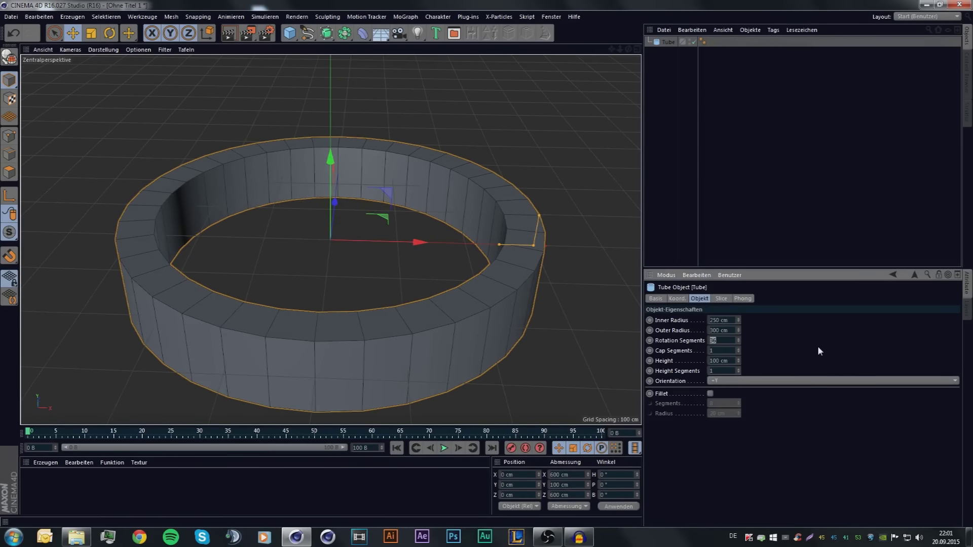
text(72)
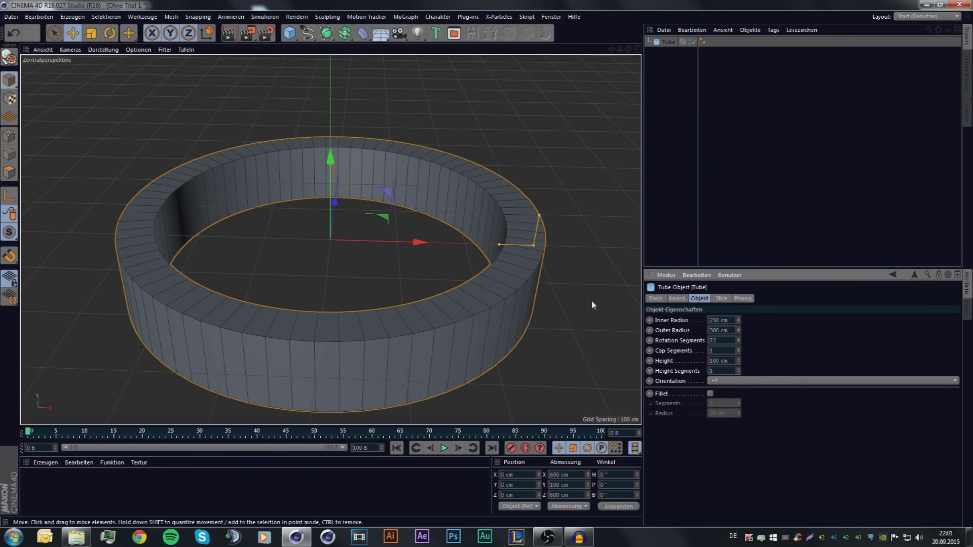
scroll(282, 191, up, 3)
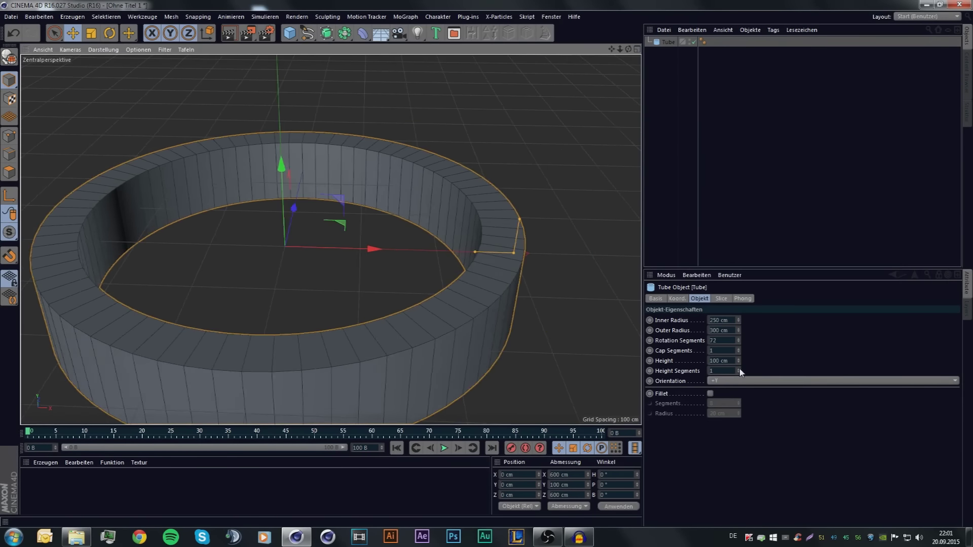
drag(741, 373, 739, 372)
click(719, 299)
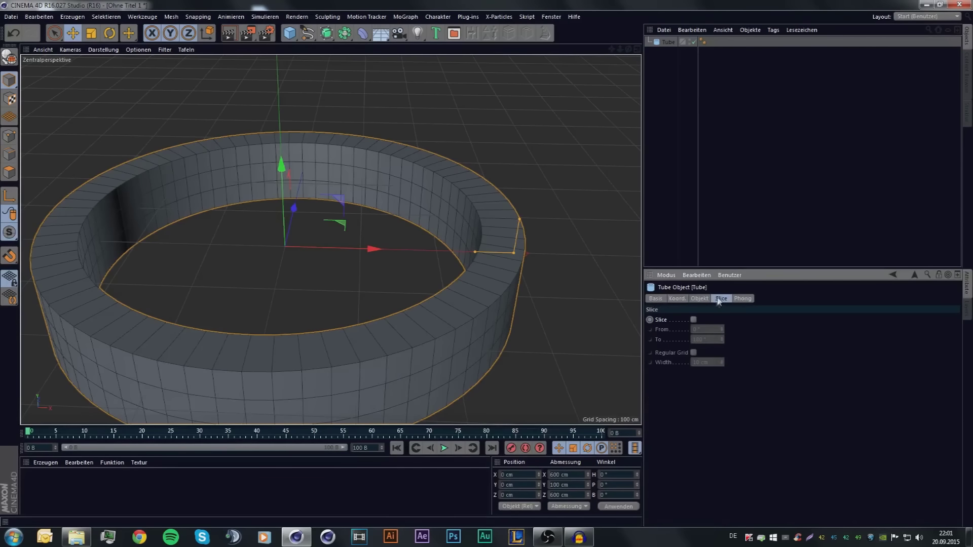
click(700, 299)
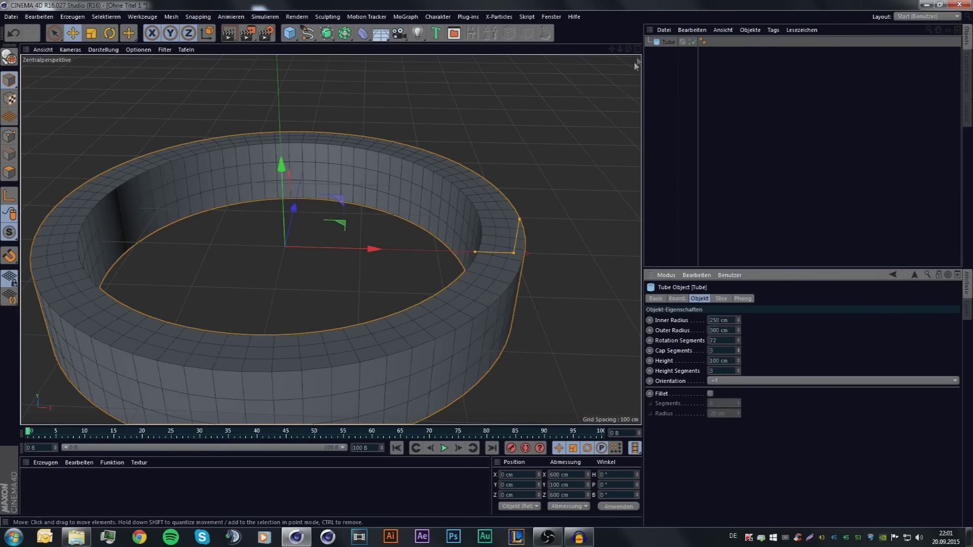
mouse_move(628, 49)
mouse_down()
mouse_move(330, 239)
mouse_move(629, 49)
mouse_up()
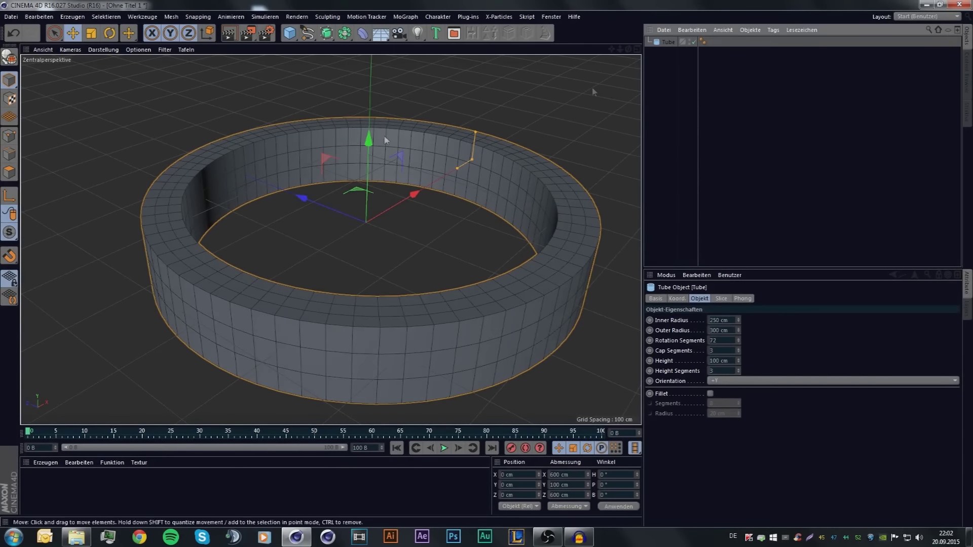
Make the tube editable and ring-select its inner wall faces in Polygon mode.
click(10, 57)
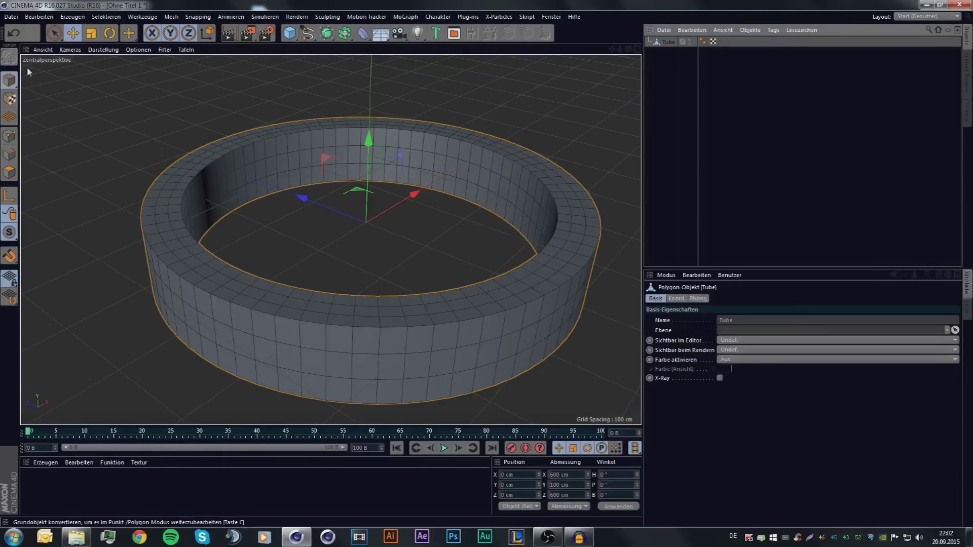
click(10, 172)
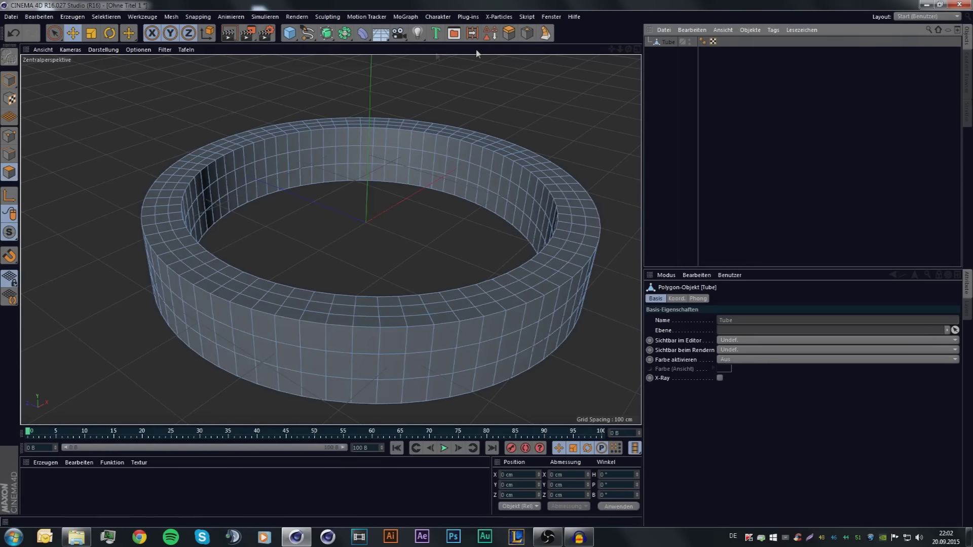
click(472, 34)
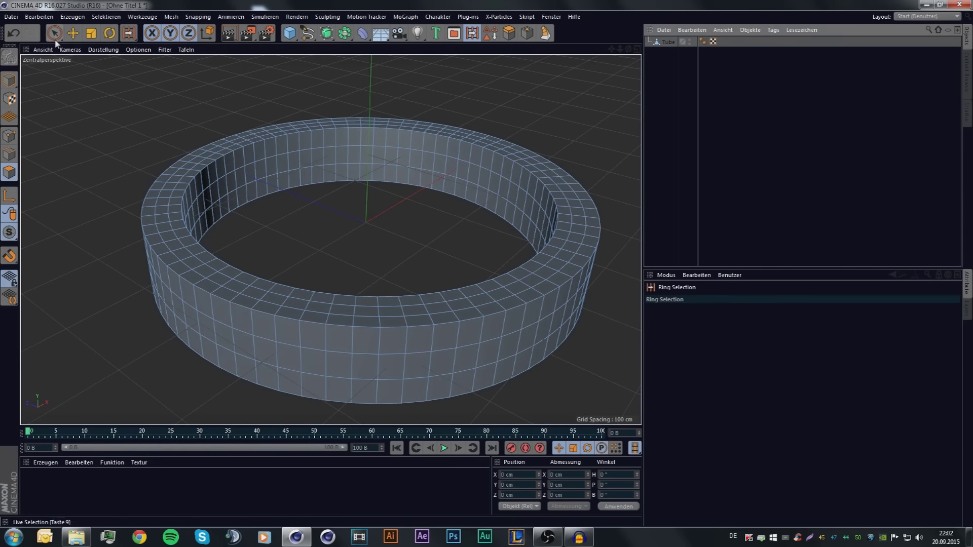
click(106, 16)
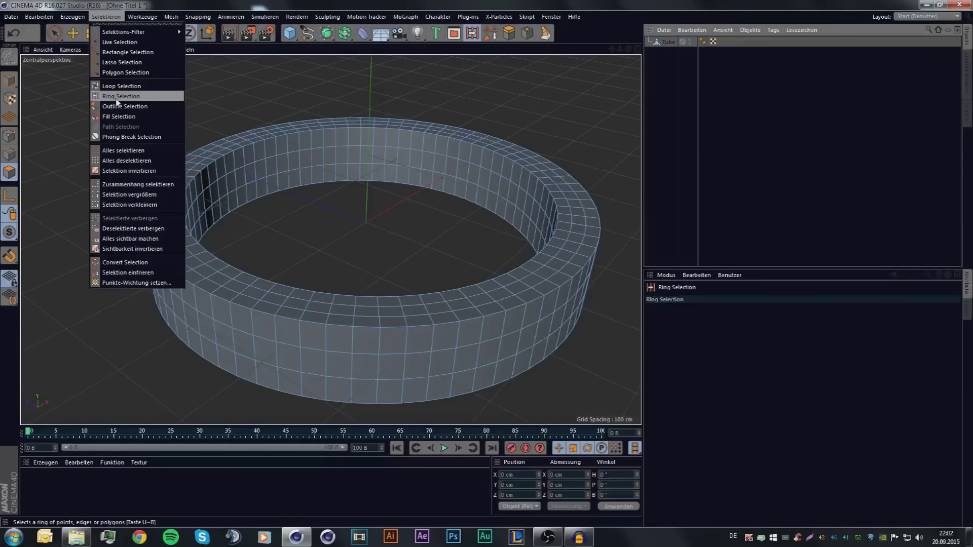
click(475, 38)
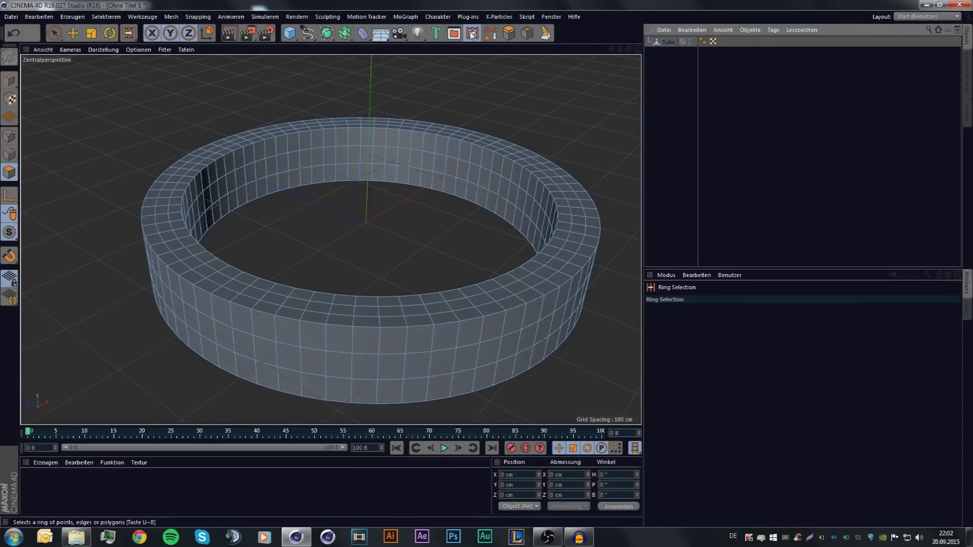
click(291, 163)
right_click(317, 127)
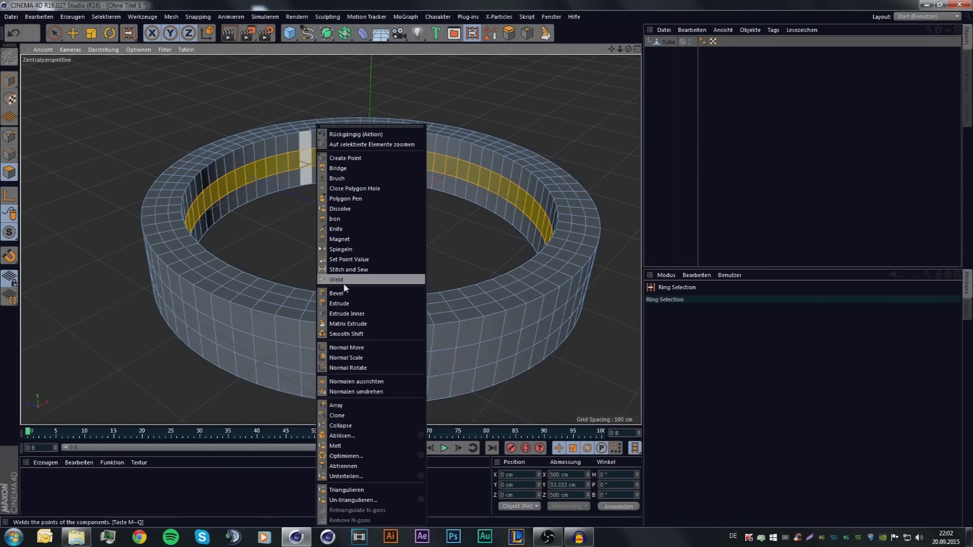
click(347, 296)
Bevel the inner ring with 6 cm offset and -6.7 cm extrusion, then deselect and return to Model mode.
mouse_move(357, 229)
mouse_down()
mouse_move(366, 228)
mouse_move(329, 229)
mouse_up()
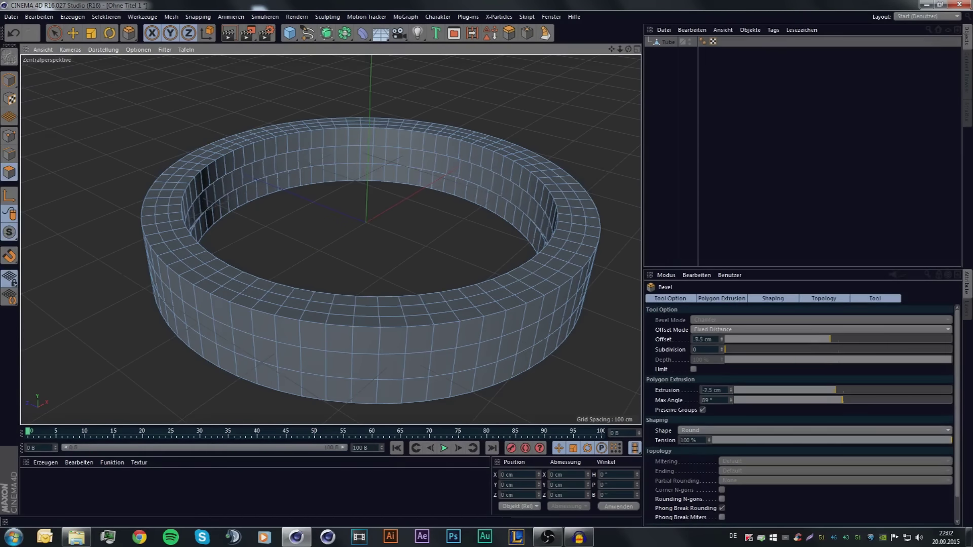
drag(319, 228, 354, 226)
drag(834, 339, 847, 341)
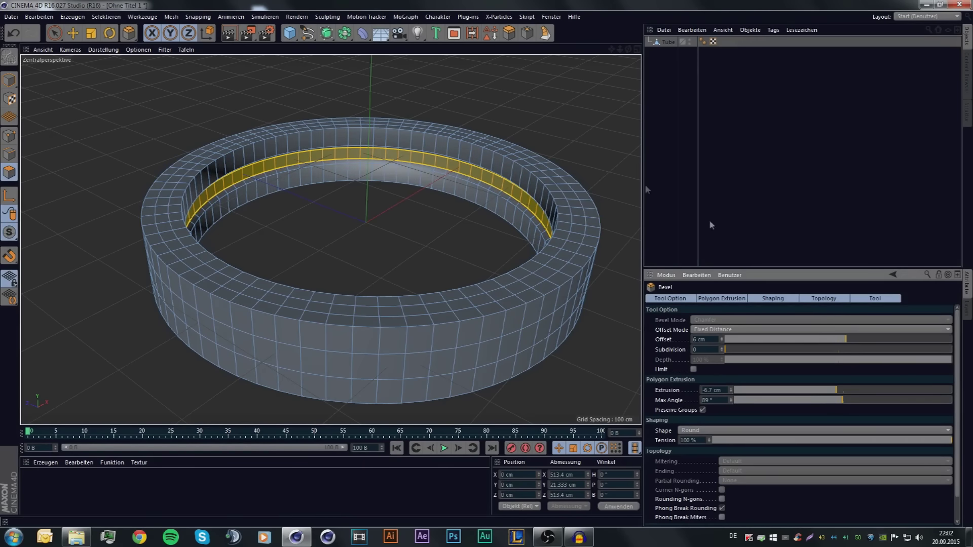
scroll(622, 127, up, 3)
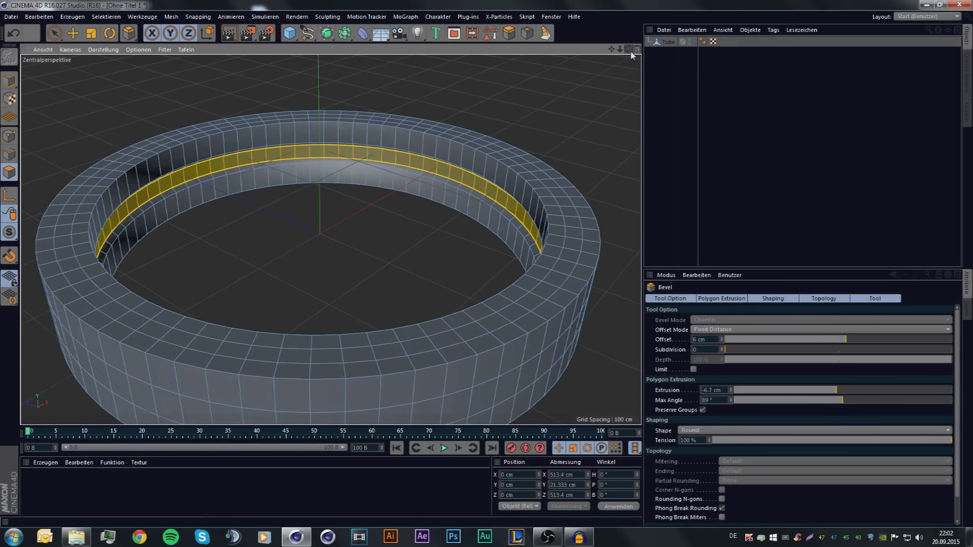
mouse_move(631, 52)
mouse_down()
mouse_move(597, 81)
mouse_move(615, 64)
mouse_up()
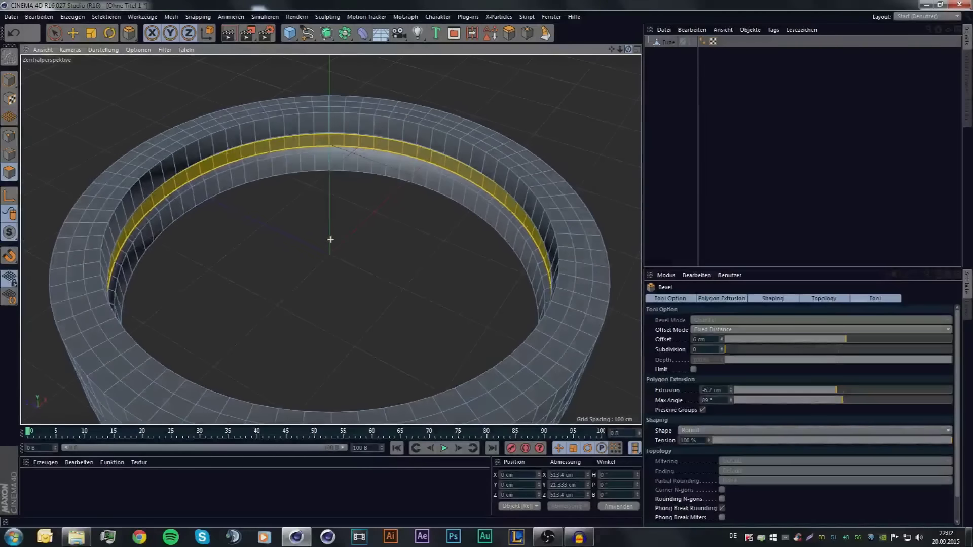
click(529, 83)
alt+drag(528, 82, 330, 239)
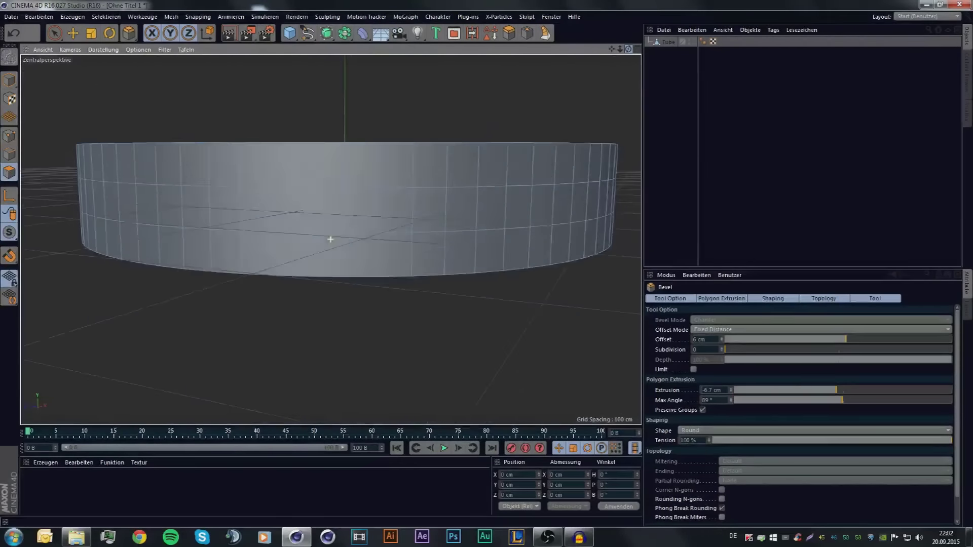
click(9, 80)
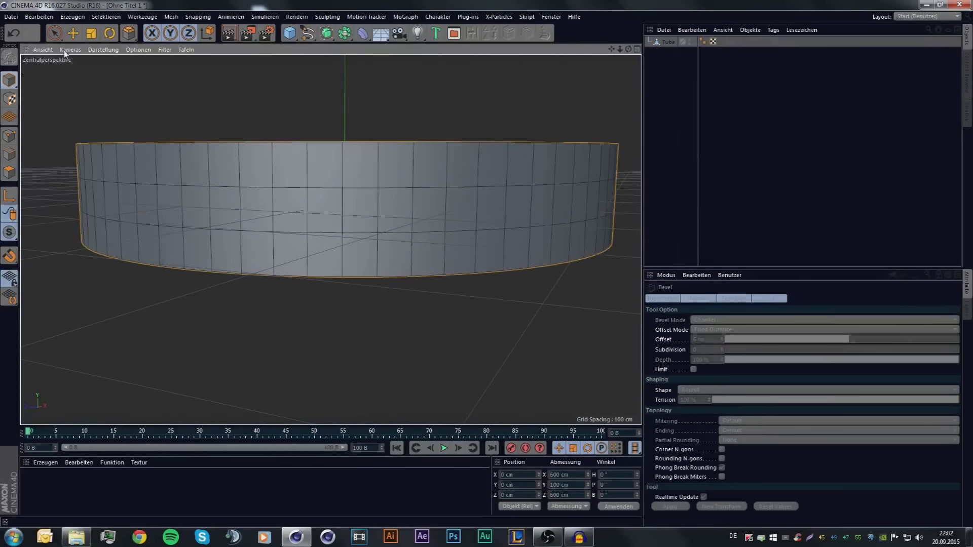
Deselect the tube and add a Greebler generator from the Plug-ins menu.
click(89, 80)
mouse_move(330, 239)
alt+mouse_down()
mouse_move(531, 114)
mouse_move(574, 150)
alt+mouse_up()
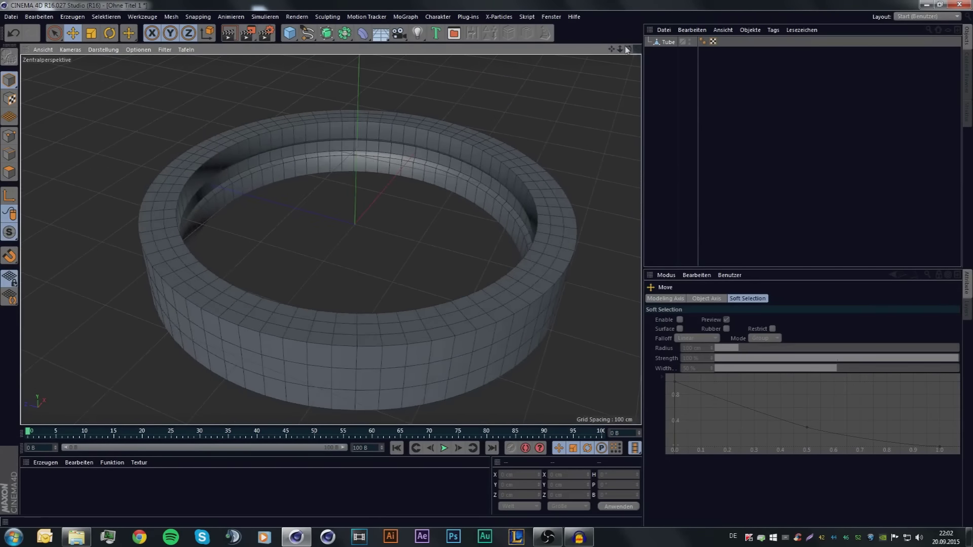
alt+drag(330, 239, 330, 239)
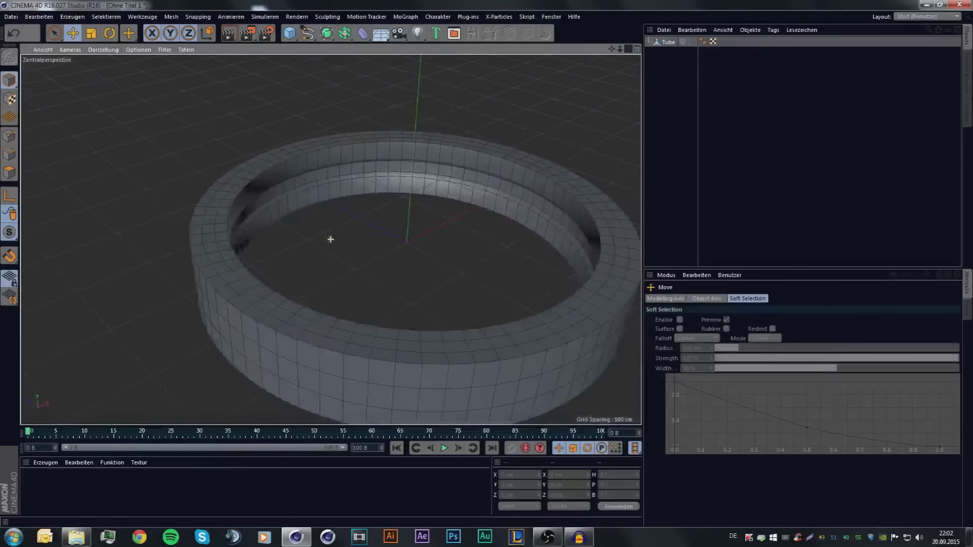
click(499, 18)
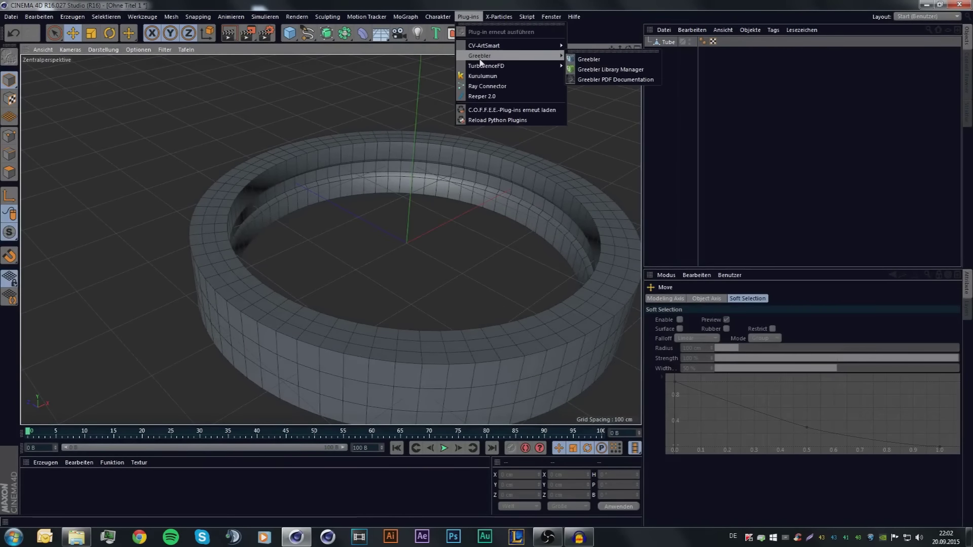
click(588, 60)
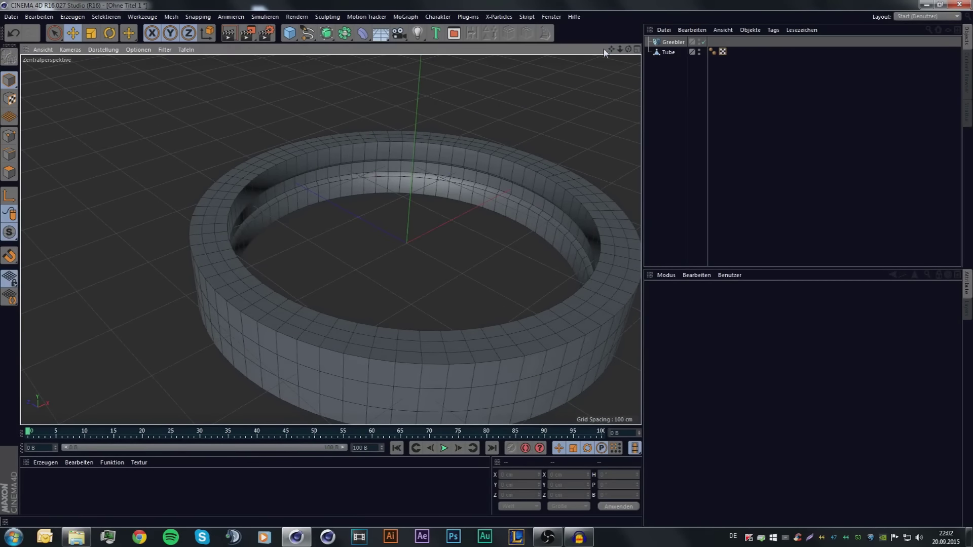
Parent the Tube under the Greebler and select the Greebler.
drag(611, 49, 611, 66)
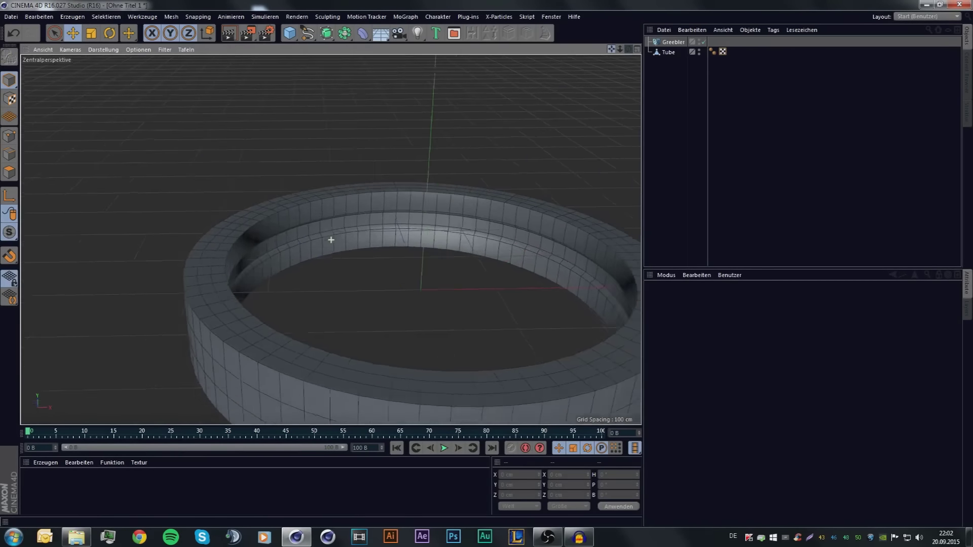
alt+drag(331, 239, 331, 240)
drag(665, 52, 670, 43)
click(687, 44)
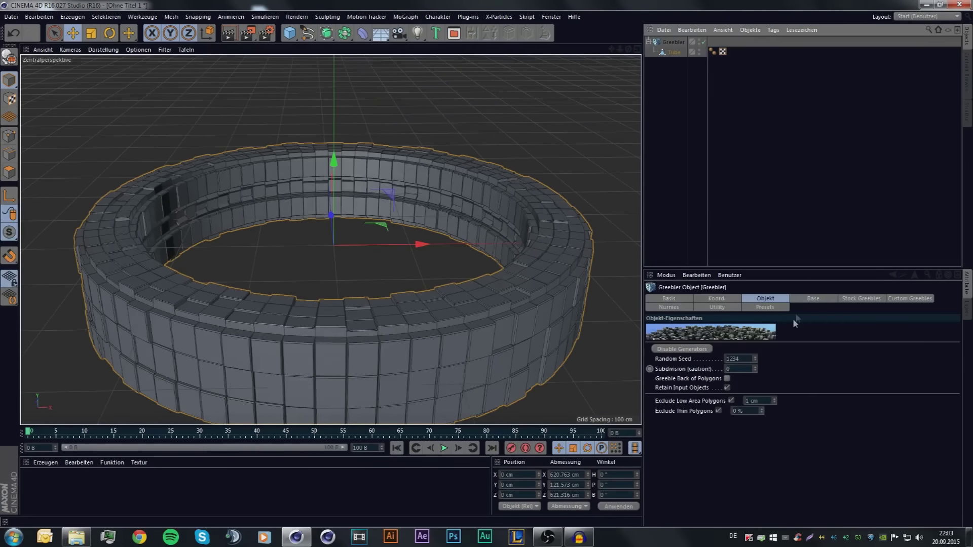
Load the Clean.gpr preset into the Greebler.
click(765, 307)
click(662, 328)
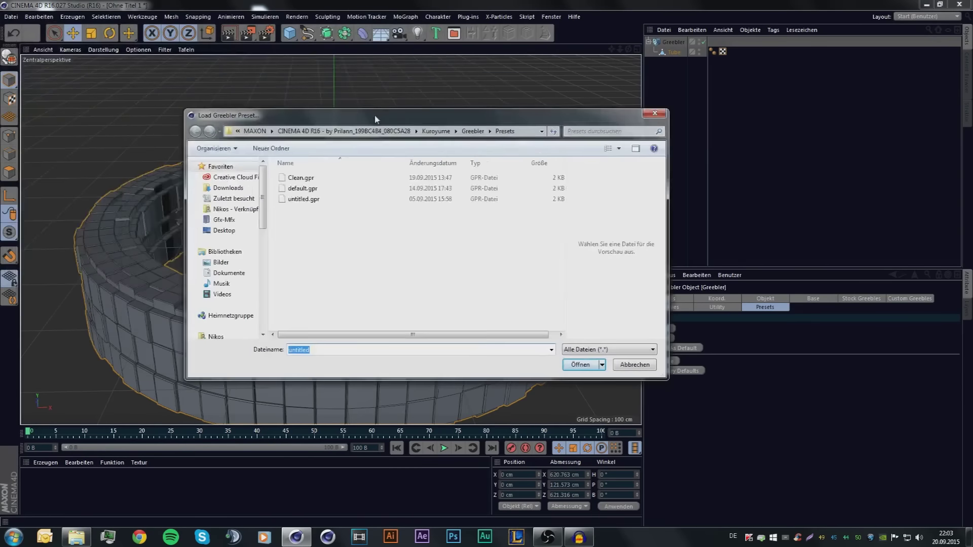
click(302, 178)
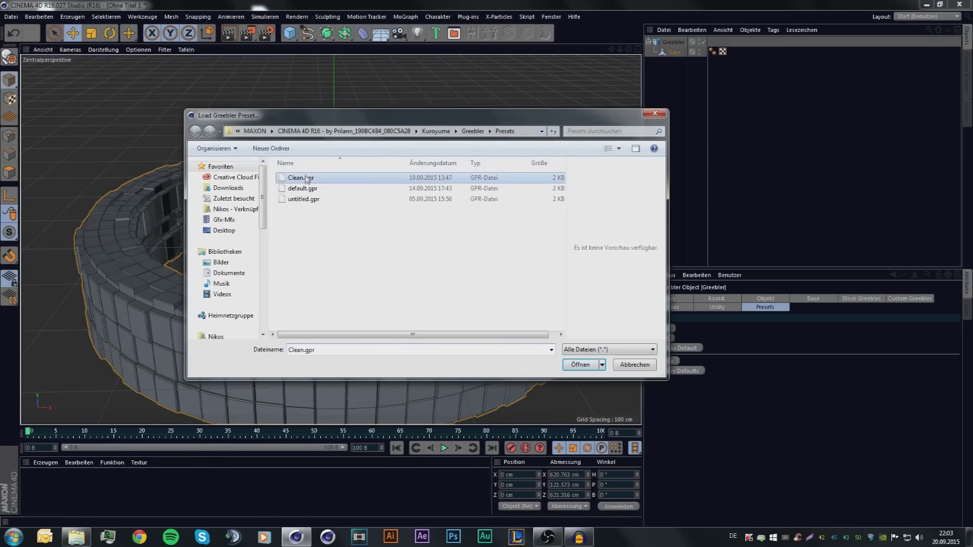
click(578, 364)
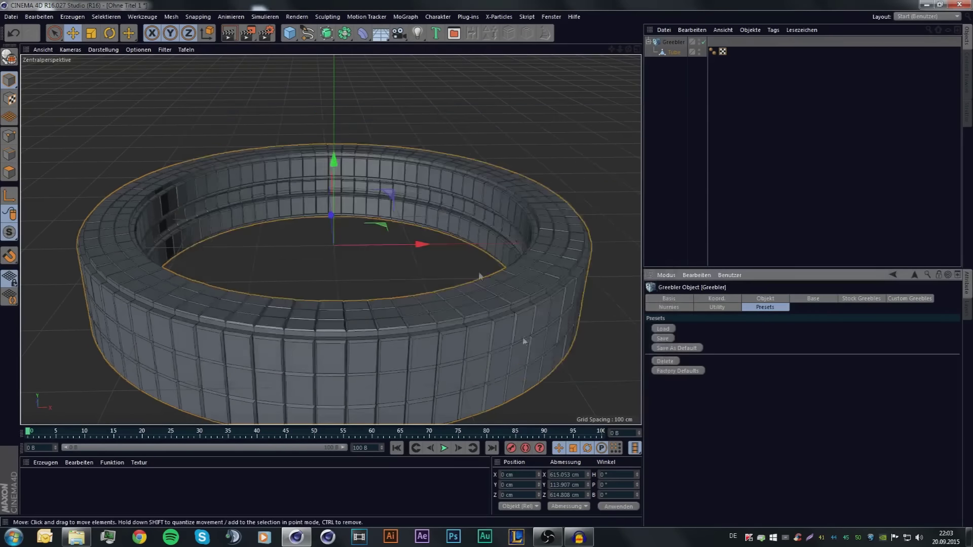
mouse_move(628, 49)
mouse_down()
mouse_move(608, 52)
mouse_move(646, 77)
mouse_up()
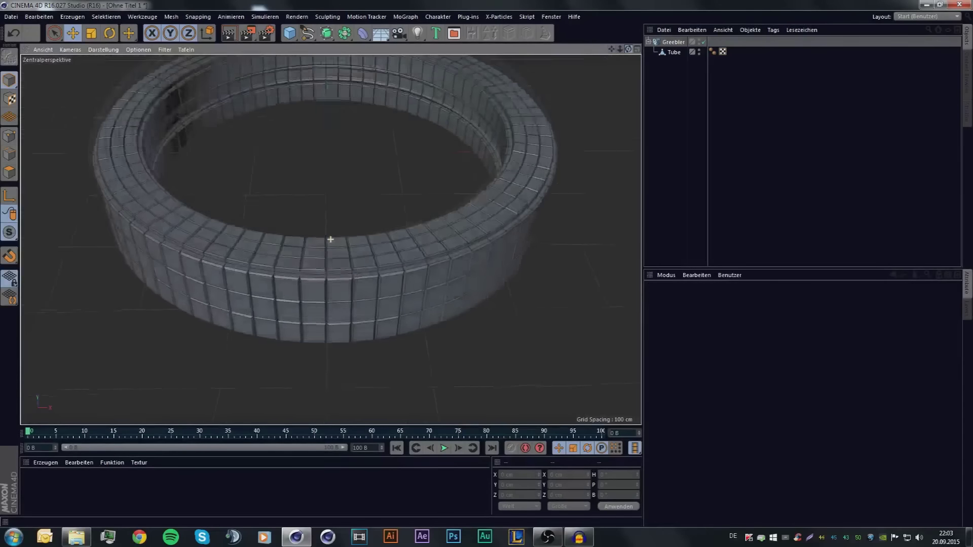
Pull the view back to the whole ring and open the primitives palette.
mouse_move(628, 49)
mouse_down()
mouse_move(654, 61)
mouse_move(611, 71)
mouse_move(639, 50)
mouse_up()
click(289, 33)
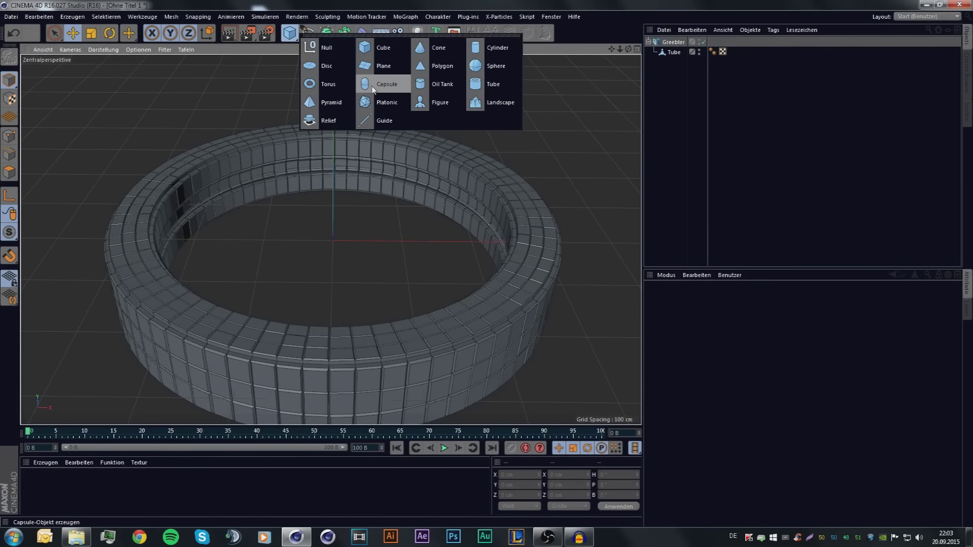
Add a Cylinder and set its height to 50 cm.
click(497, 48)
scroll(406, 228, up, 3)
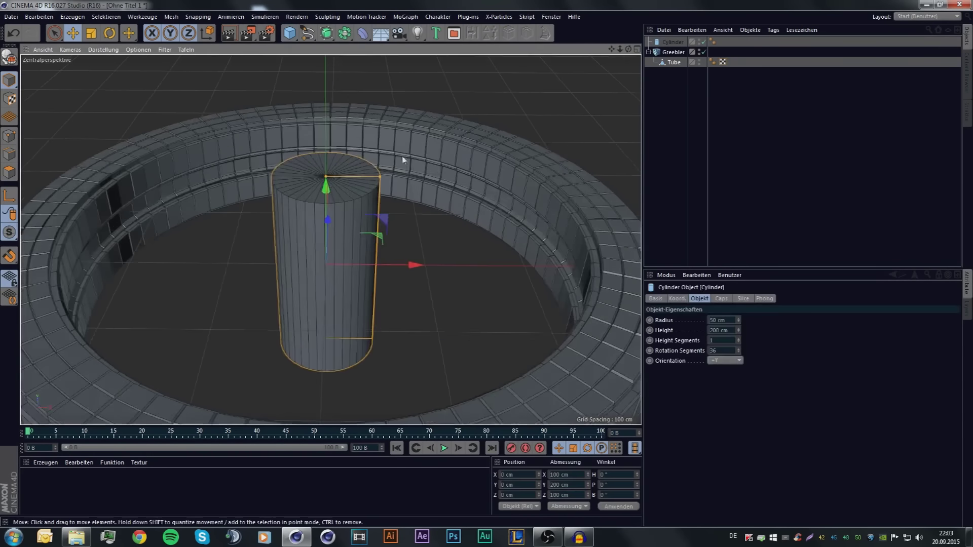
drag(635, 53, 635, 76)
mouse_move(328, 192)
mouse_down()
mouse_move(329, 272)
mouse_move(521, 124)
mouse_move(331, 239)
mouse_move(383, 223)
mouse_up()
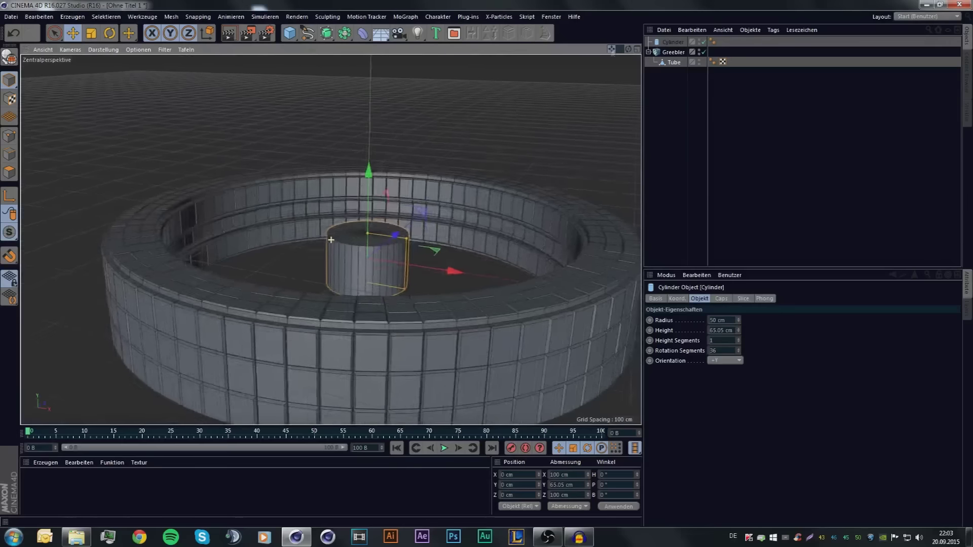
scroll(383, 223, up, 3)
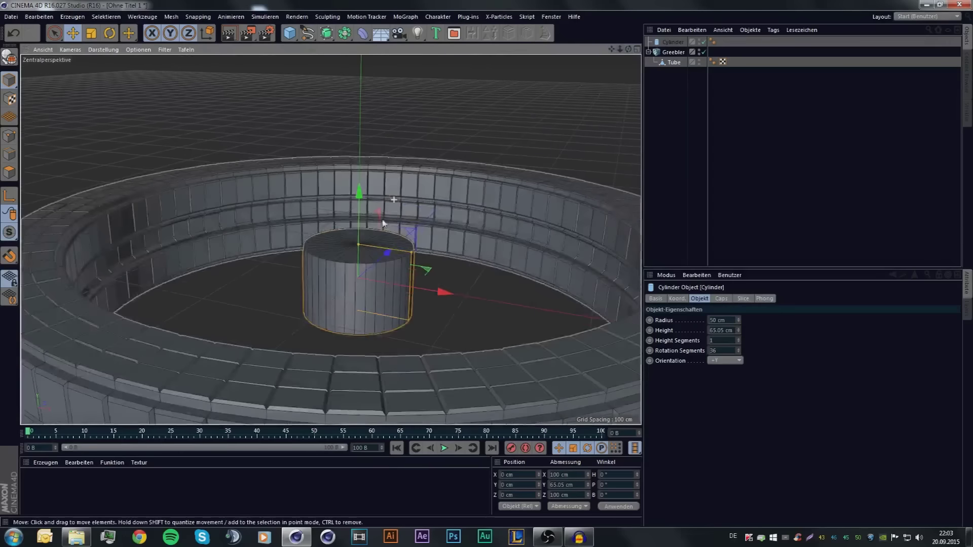
double_click(727, 330)
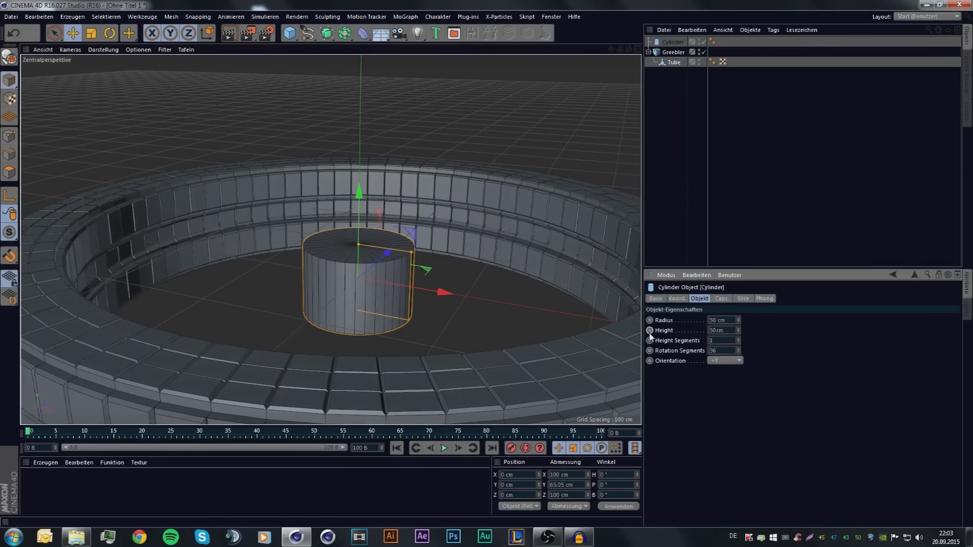
key(Return)
Set the cylinder's rotation segments to 72.
alt+drag(495, 272, 473, 278)
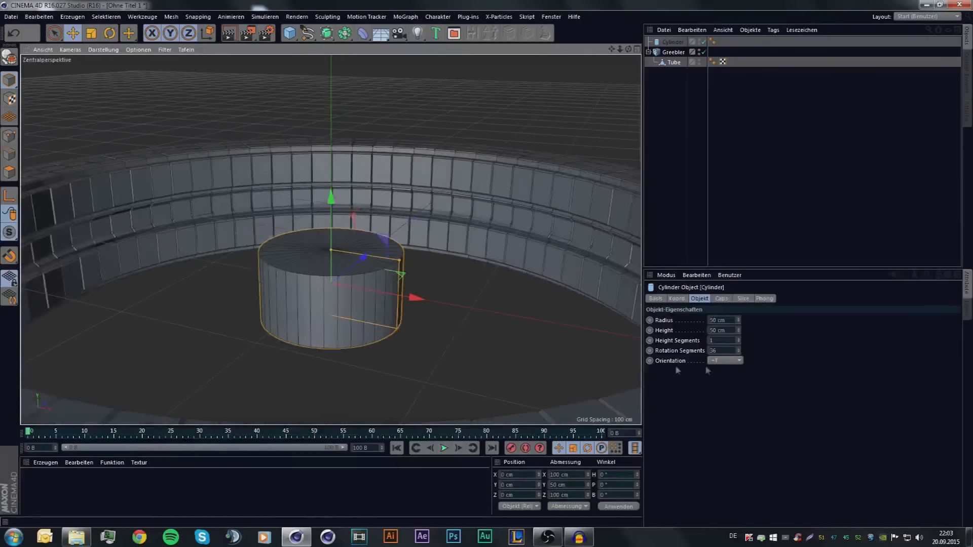
double_click(719, 350)
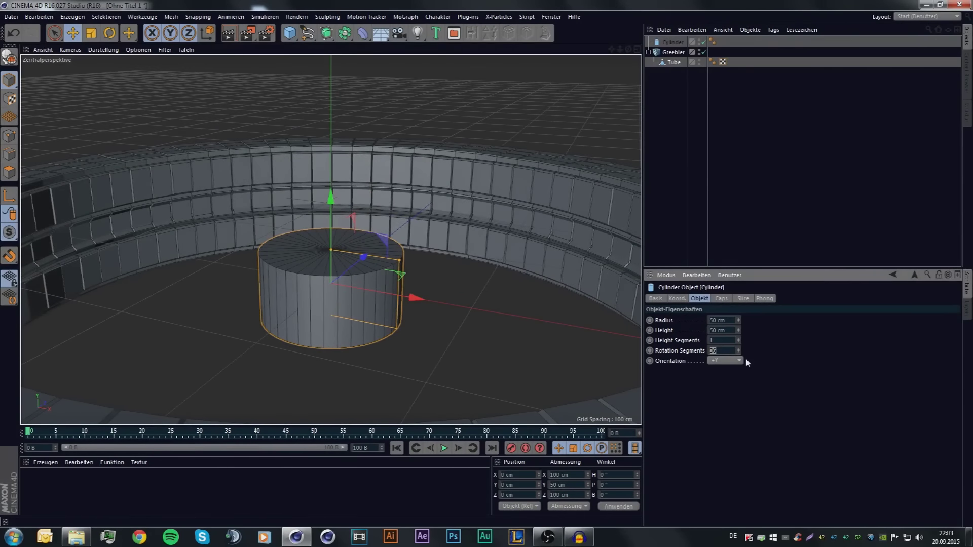
text(72)
key(Return)
scroll(320, 315, up, 3)
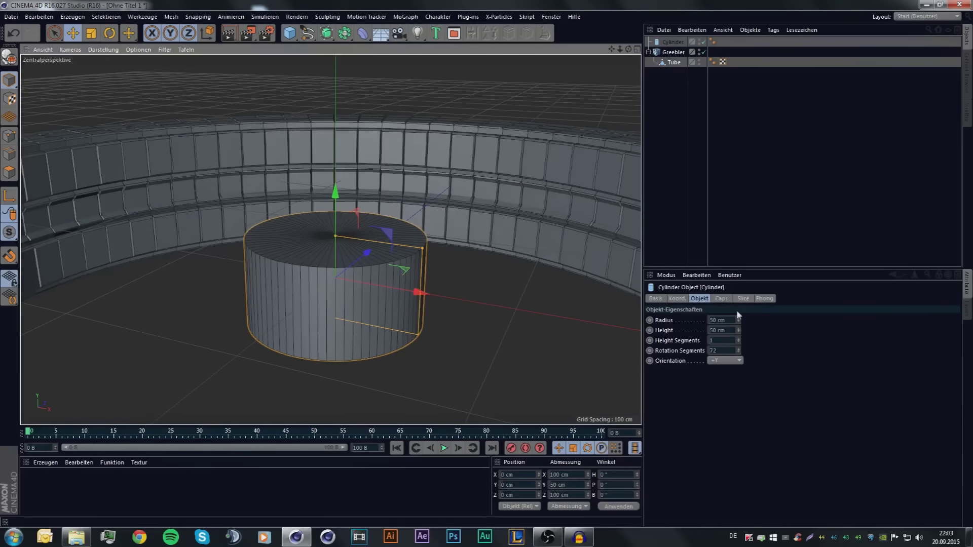
Make the cylinder editable, ring-select its side polygons and choose Matrix Extrude.
key(c)
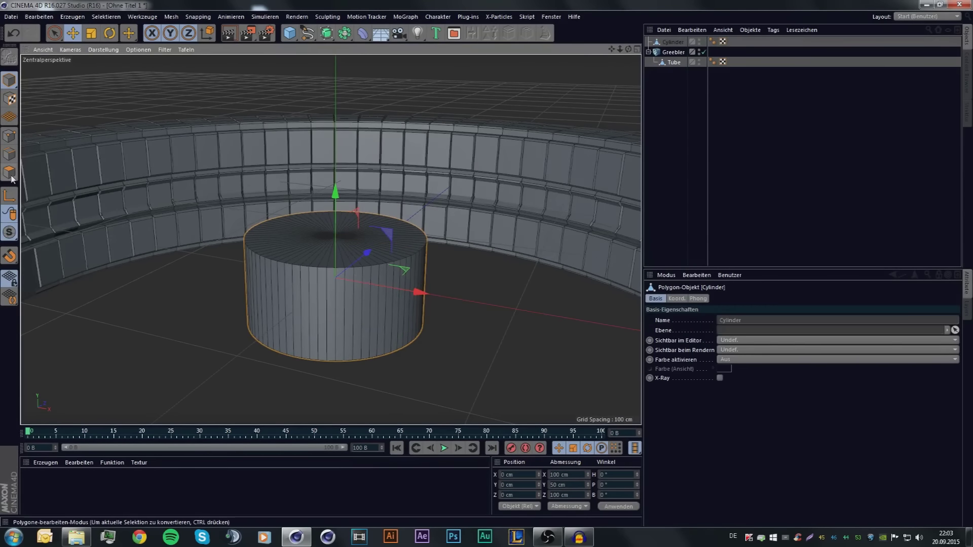
click(9, 173)
click(472, 33)
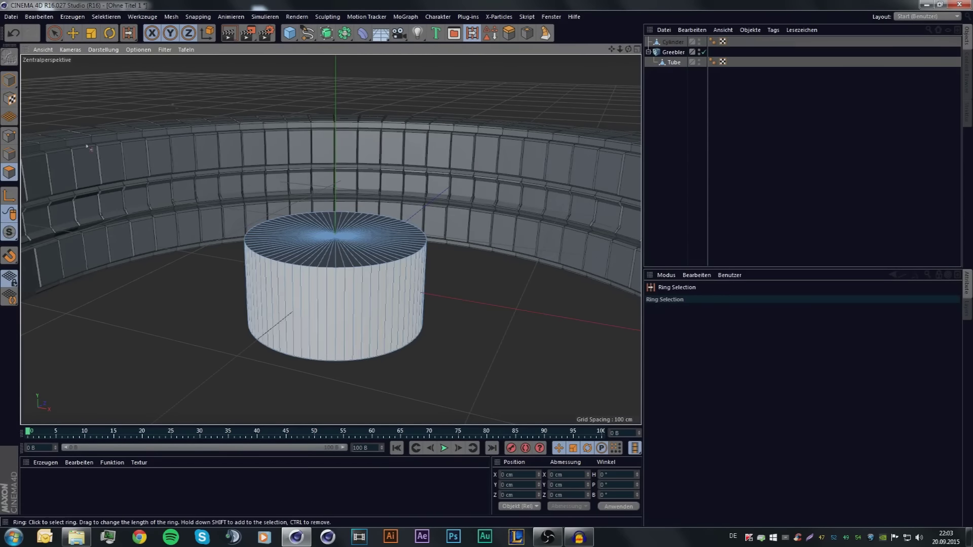
click(330, 314)
scroll(184, 275, down, 2)
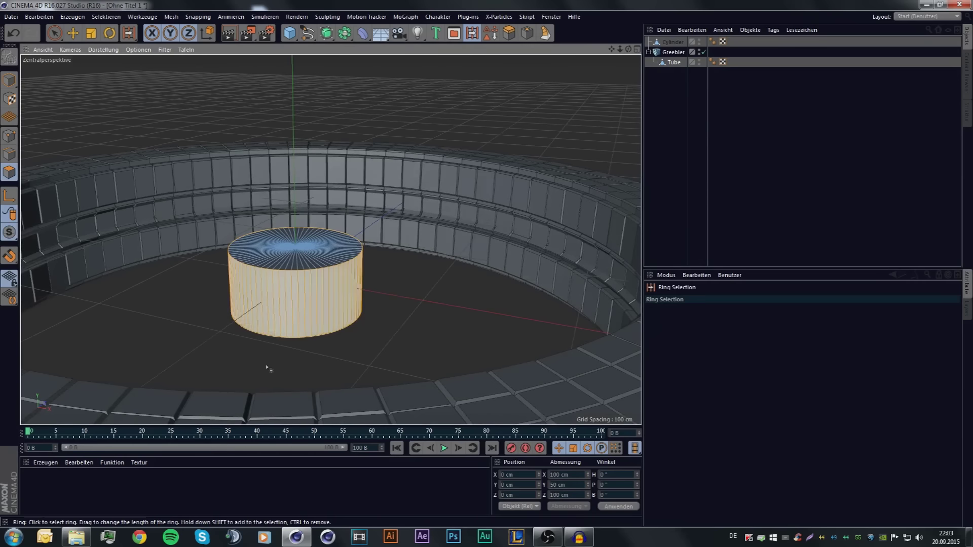
right_click(432, 92)
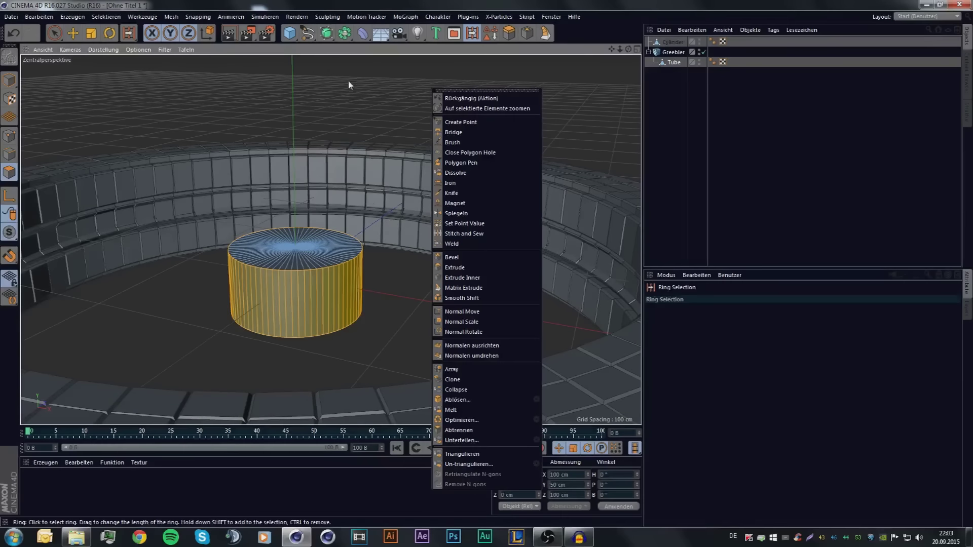
click(462, 288)
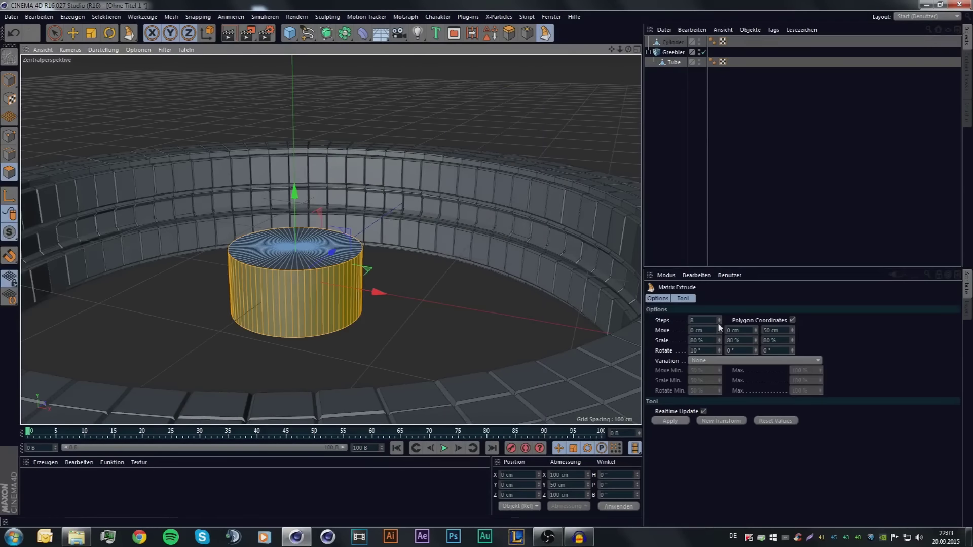
Matrix-extrude the cylinder's side polygons outward into blades using 1 step.
drag(720, 324, 511, 178)
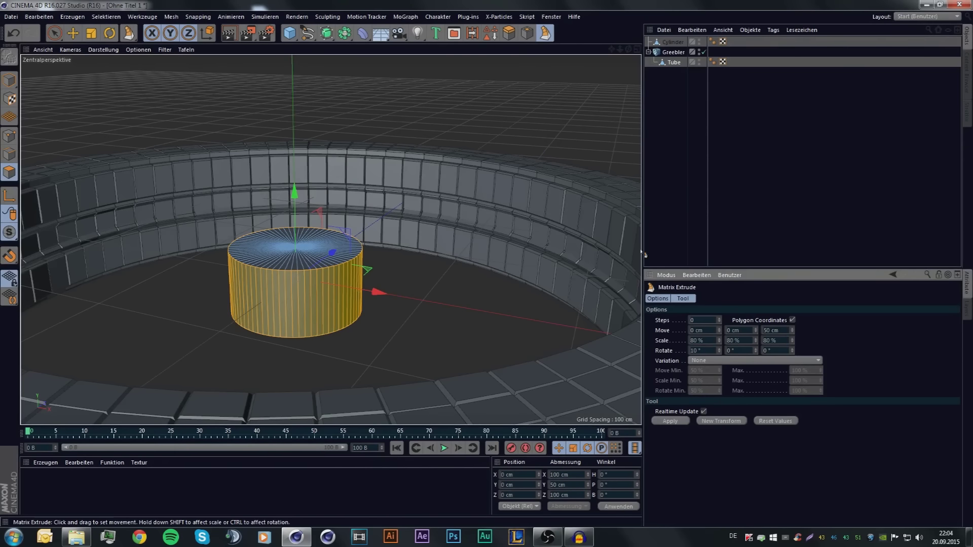
drag(406, 131, 598, 130)
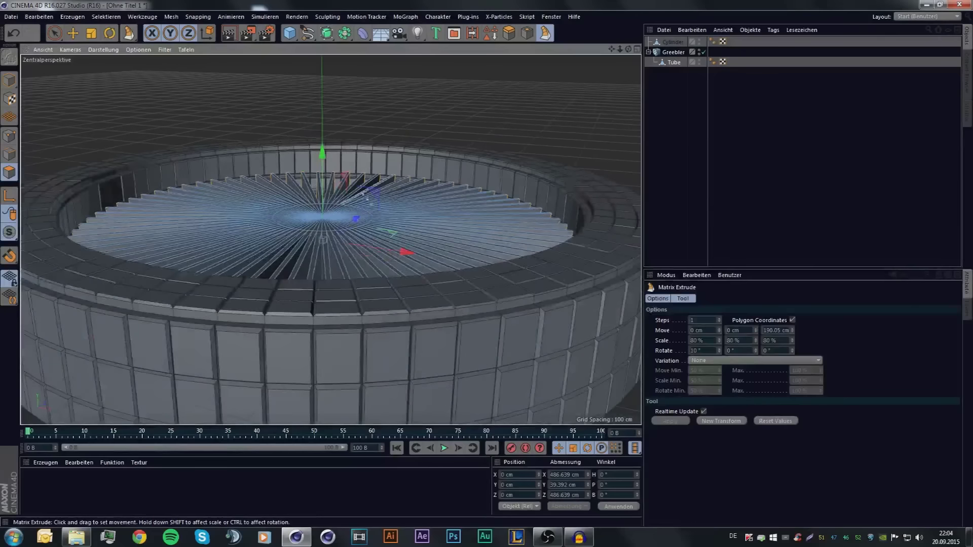
alt+drag(330, 232, 330, 239)
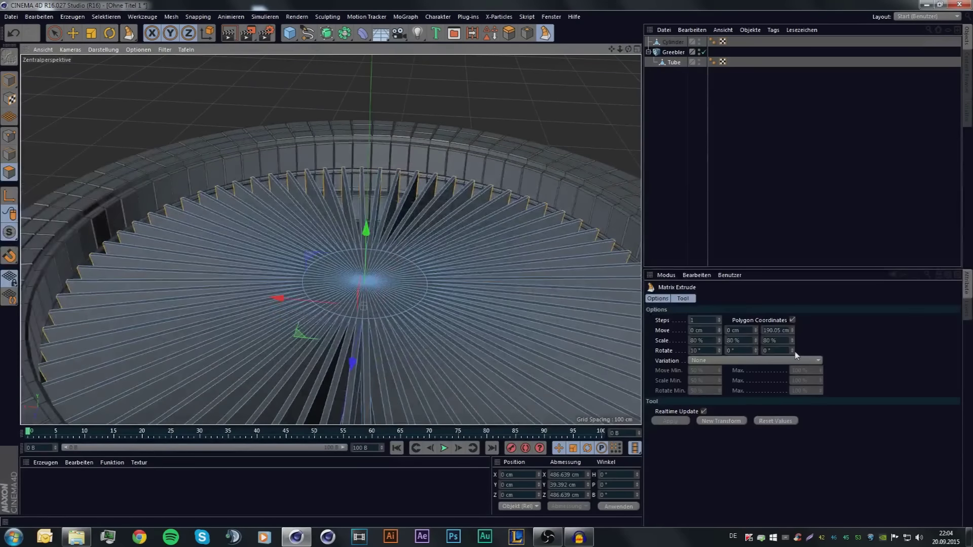
drag(795, 337, 794, 332)
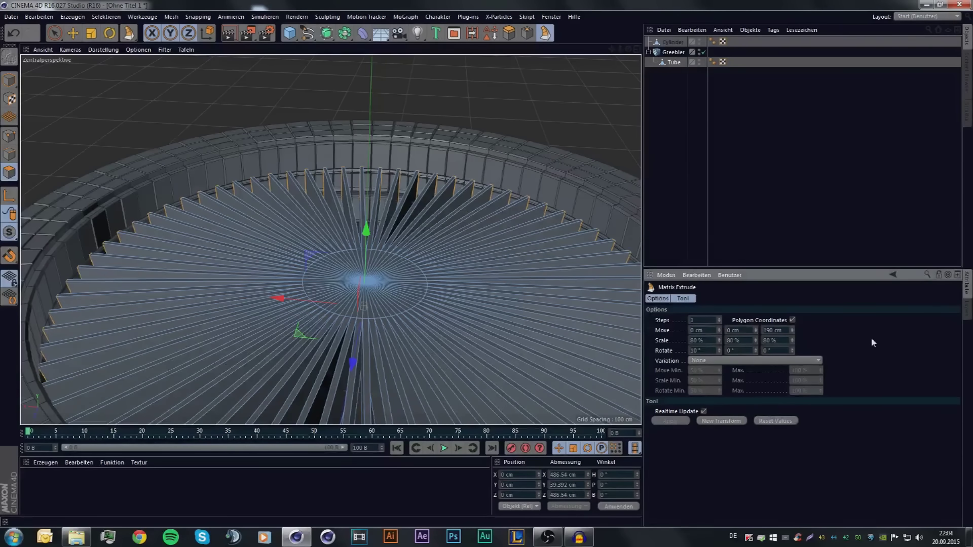
drag(529, 265, 582, 298)
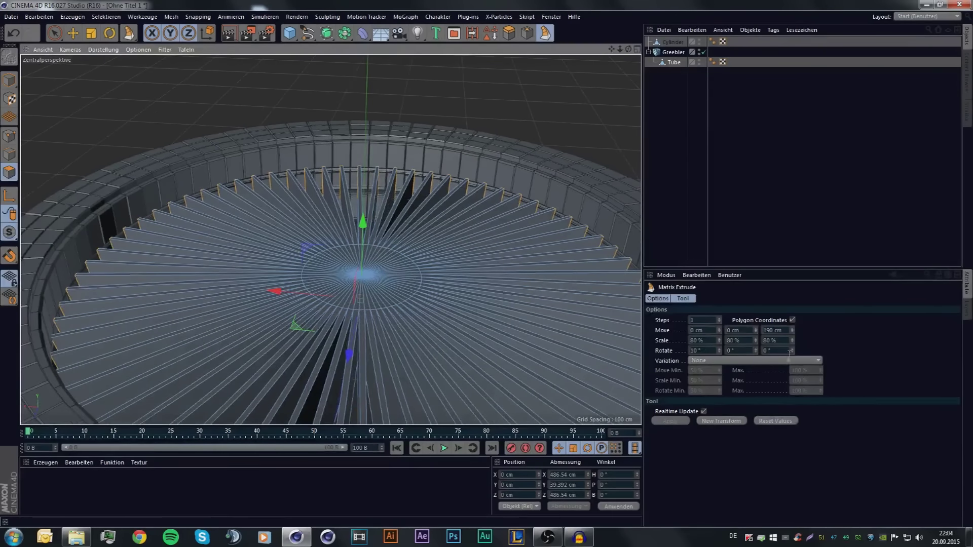
Twist the blades 60° and push them out to about 197 cm, then return to Model mode.
drag(792, 351, 792, 346)
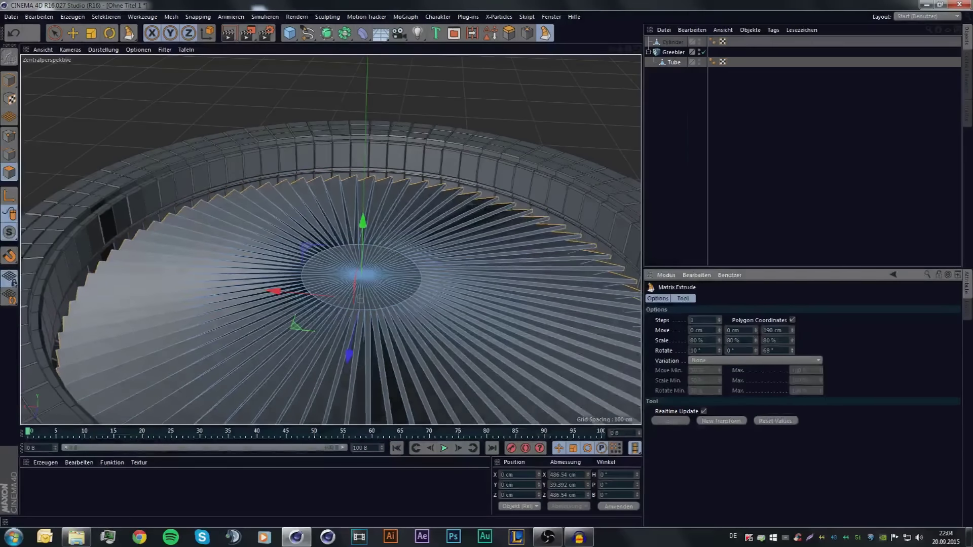
mouse_move(628, 52)
mouse_down()
mouse_move(629, 202)
mouse_move(628, 127)
mouse_move(628, 193)
mouse_move(628, 132)
mouse_move(628, 152)
mouse_up()
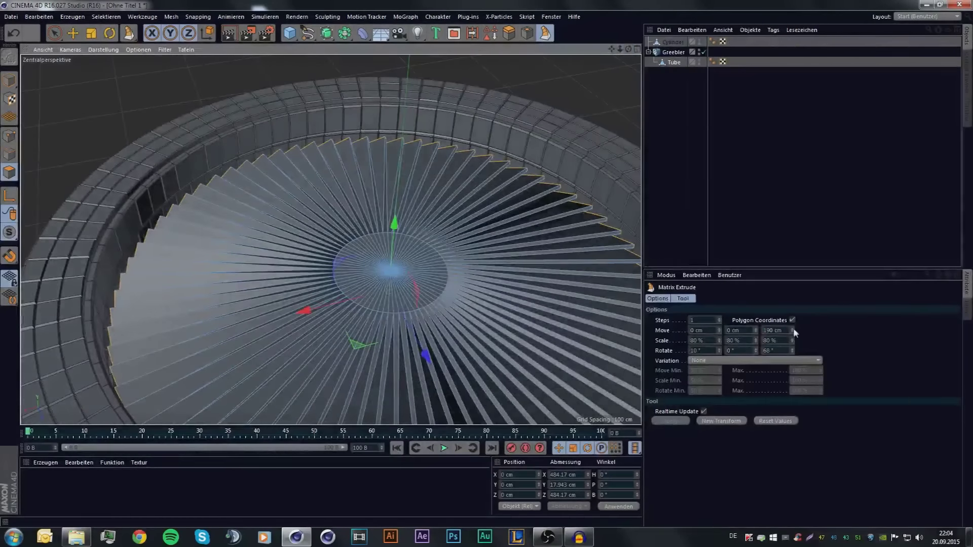
drag(793, 329, 793, 329)
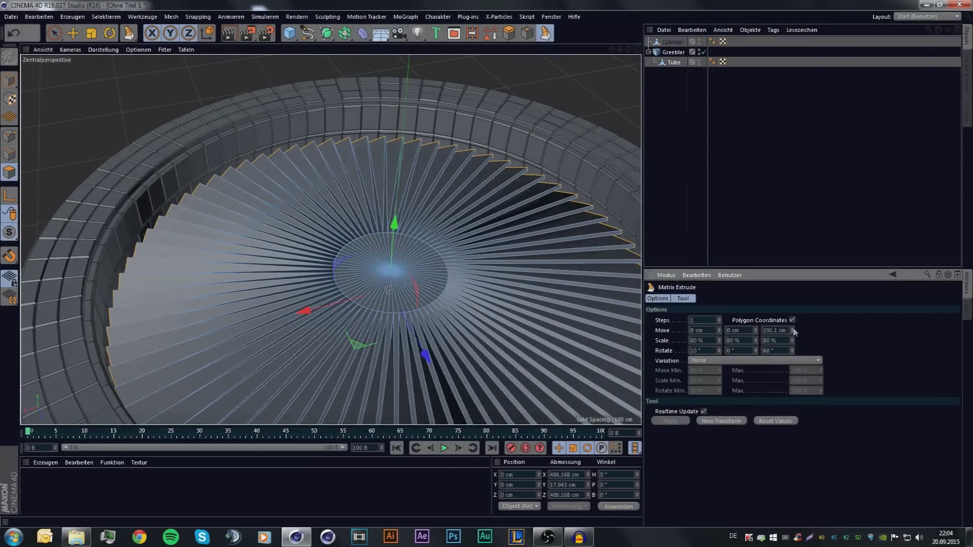
drag(793, 329, 793, 324)
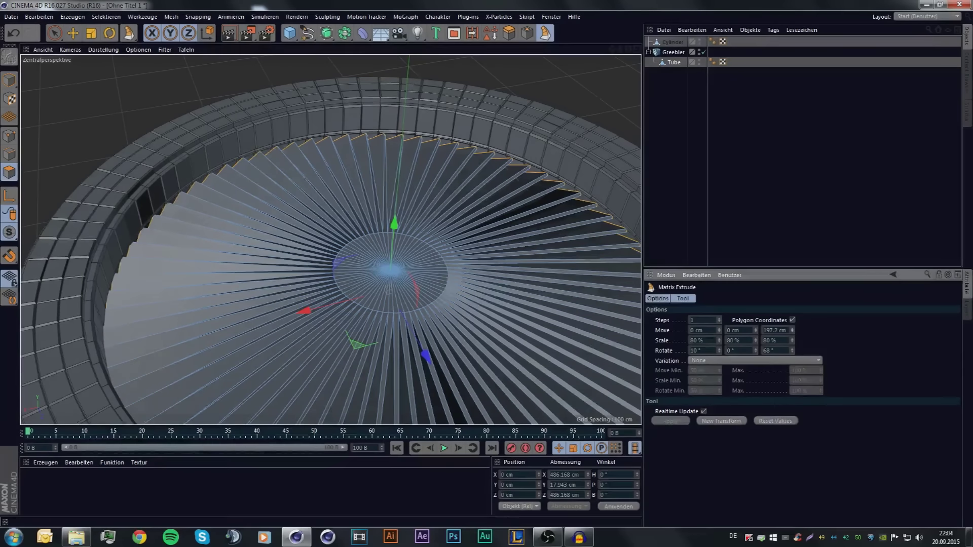
alt+drag(628, 253, 582, 238)
drag(630, 51, 327, 237)
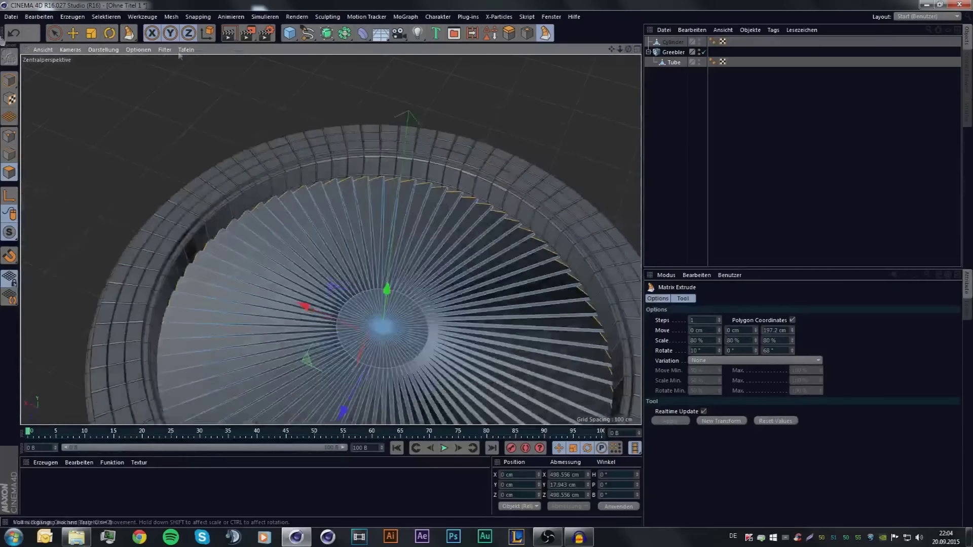
click(8, 81)
scroll(174, 146, down, 5)
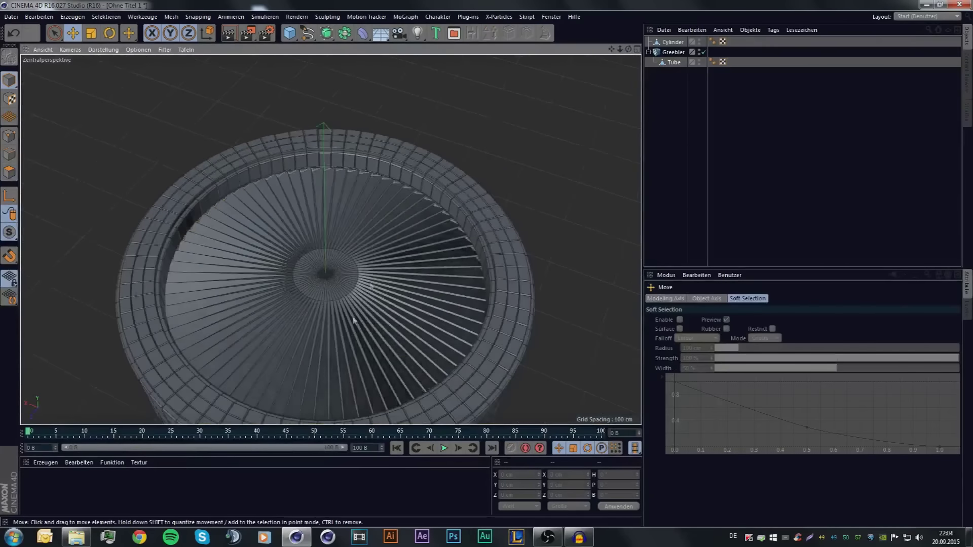
alt+drag(331, 233, 330, 239)
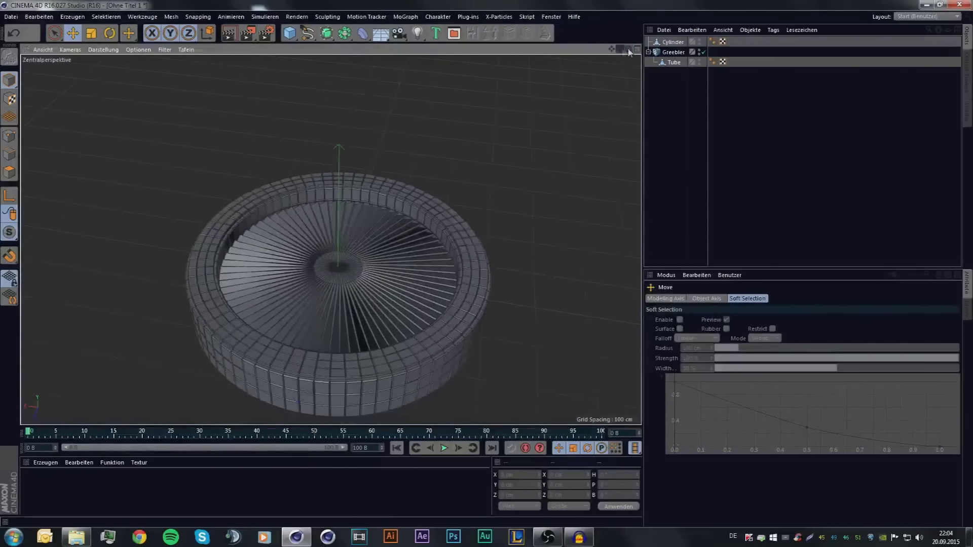
alt+right_drag(304, 314, 407, 327)
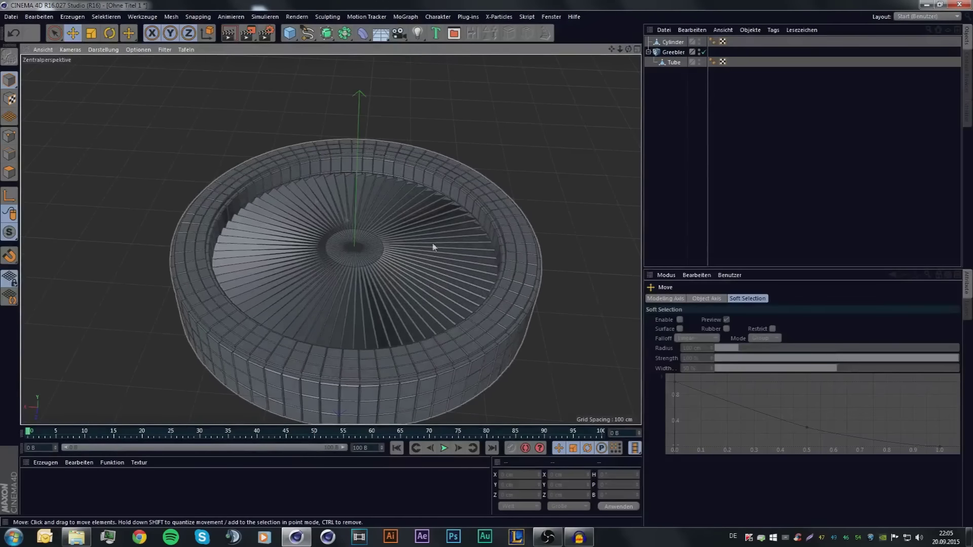
scroll(344, 219, up, 3)
click(322, 254)
alt+right_drag(187, 125, 478, 199)
click(8, 44)
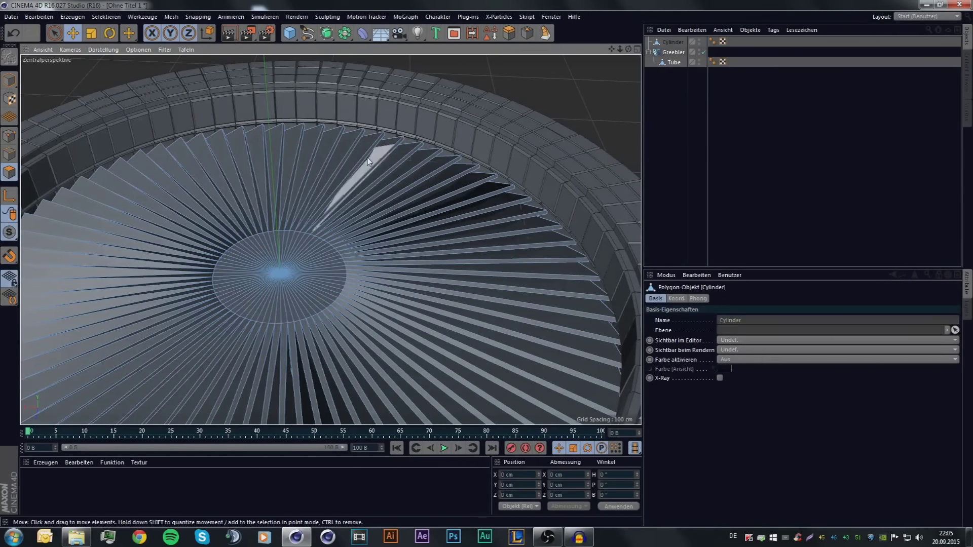
alt+drag(163, 243, 359, 270)
alt+drag(109, 170, 439, 111)
click(472, 33)
Bevel the centre disc into a round dome: 4 subdivisions, 23 cm extrusion, 157° max angle.
click(322, 252)
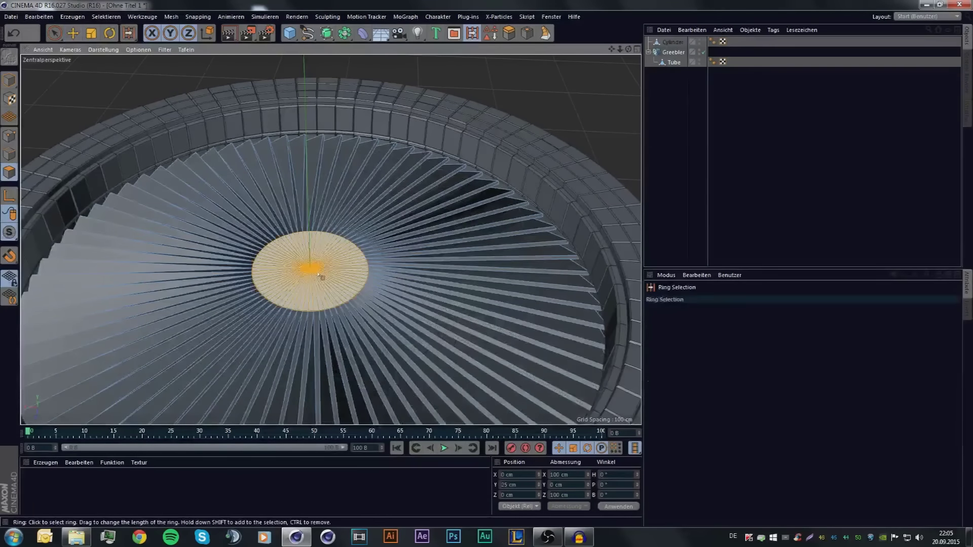
right_click(324, 252)
click(342, 293)
mouse_move(309, 271)
mouse_down()
mouse_move(364, 271)
mouse_move(343, 271)
mouse_up()
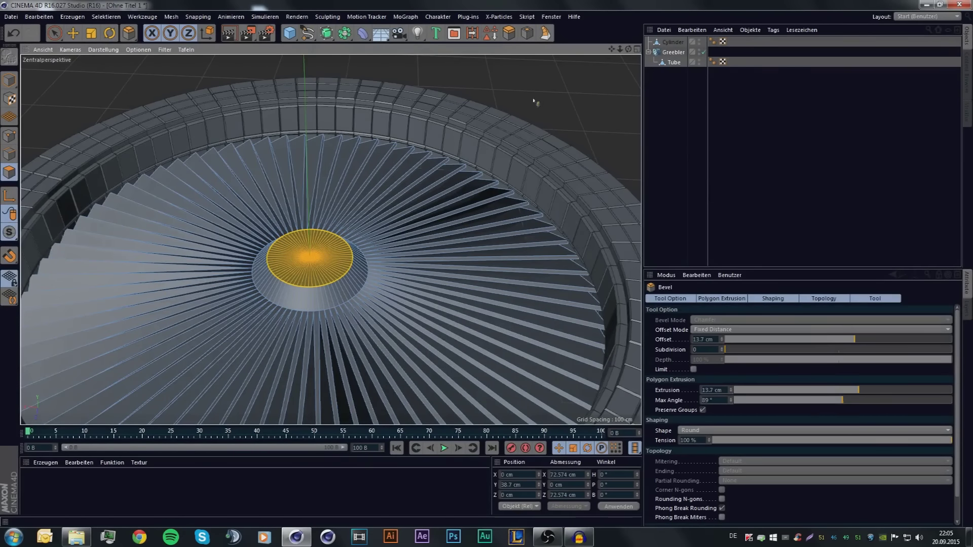
drag(726, 350, 748, 350)
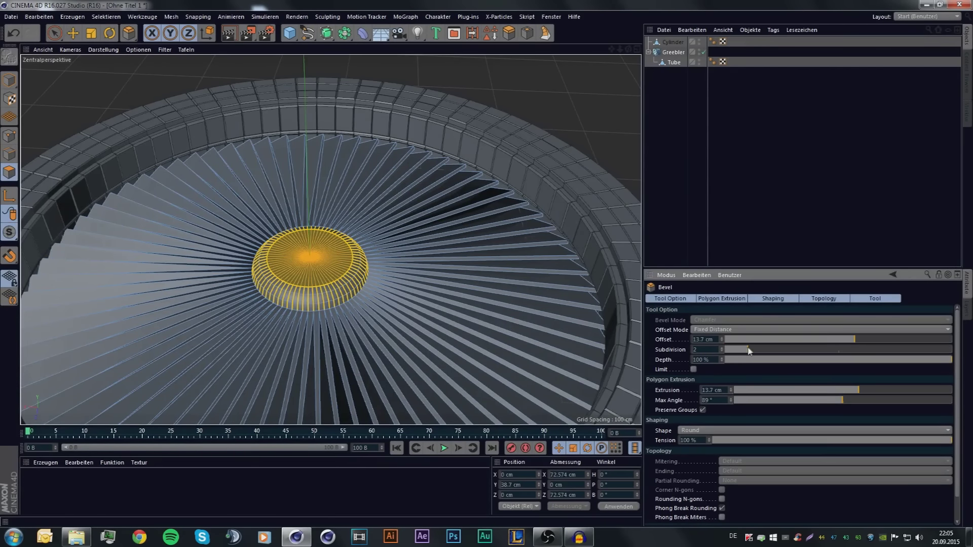
drag(778, 400, 823, 400)
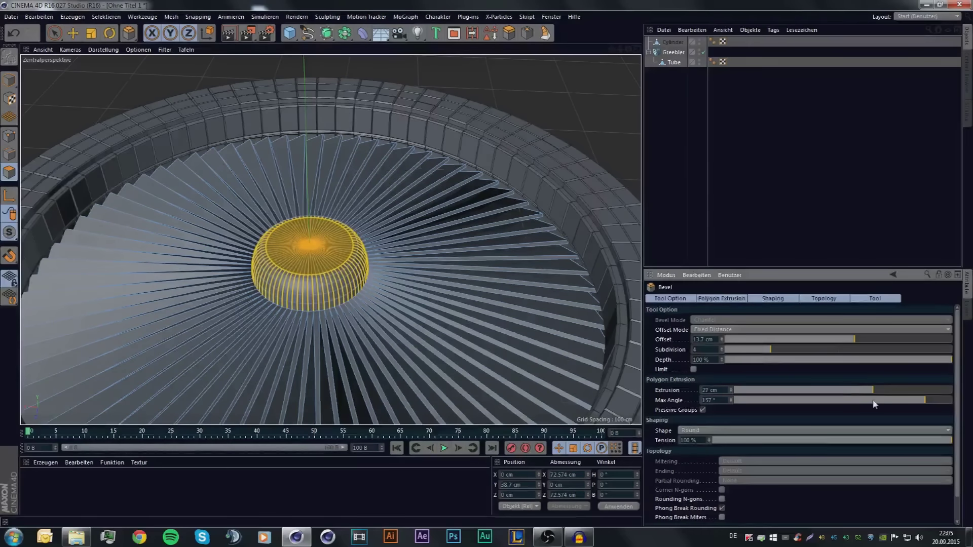
scroll(544, 236, down, 2)
mouse_move(629, 49)
mouse_down()
mouse_move(629, 20)
mouse_move(628, 30)
mouse_up()
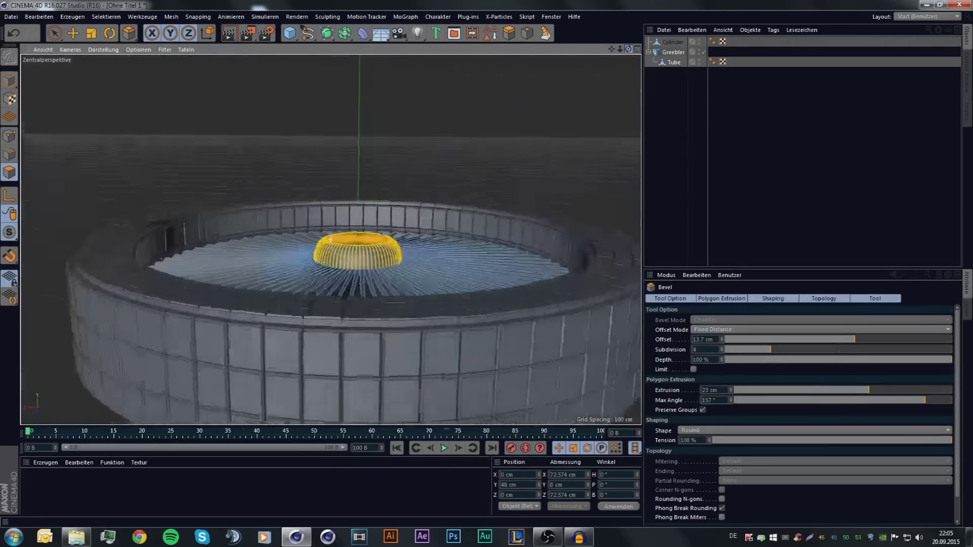
drag(628, 49, 628, 54)
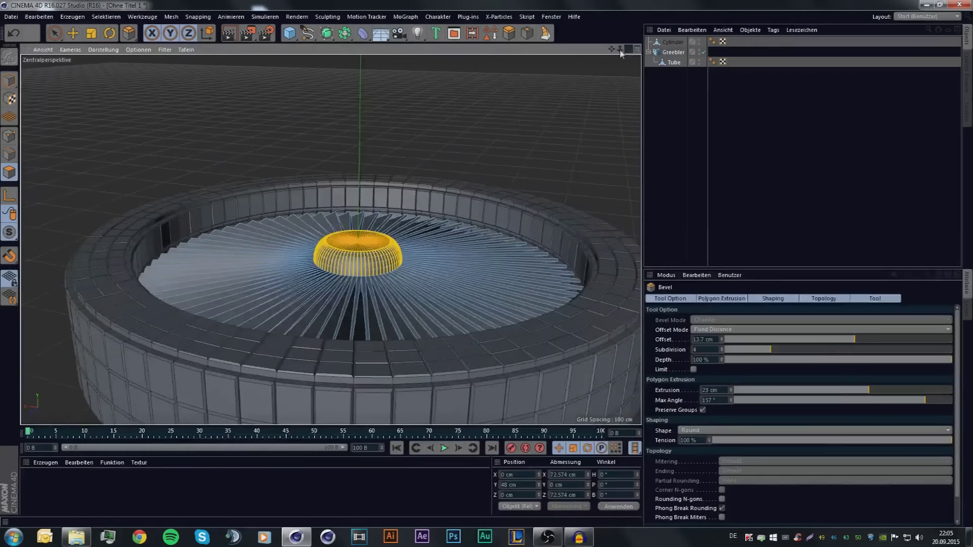
alt+middle_drag(508, 121, 431, 132)
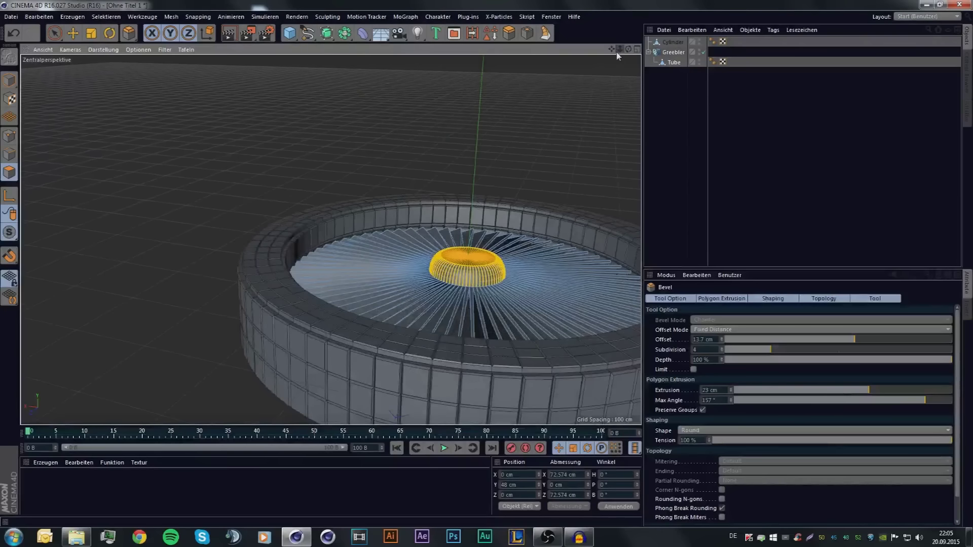
mouse_move(618, 50)
mouse_down()
mouse_move(628, 55)
mouse_move(455, 61)
mouse_up()
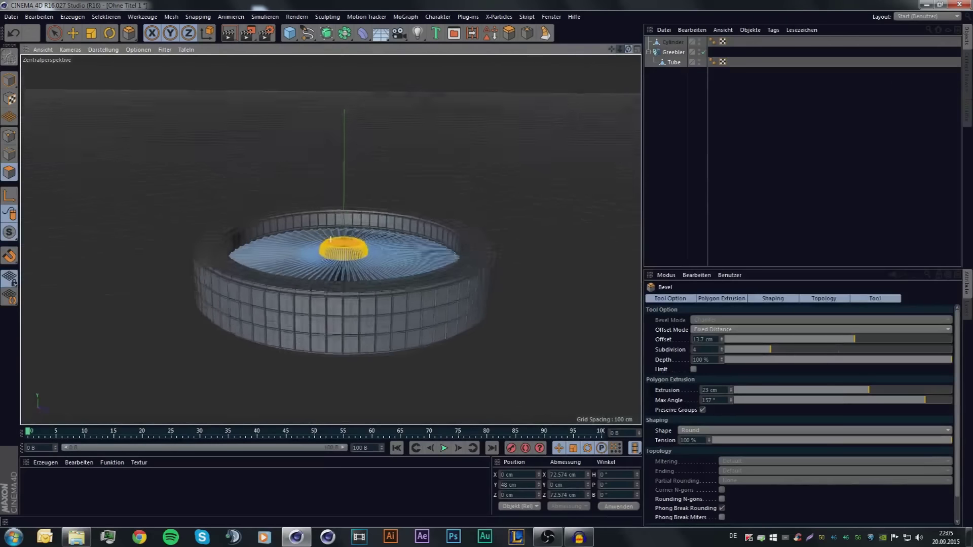
Leave face editing, return to the Move tool and orbit to a low view of the turbine.
click(4, 81)
key(e)
scroll(402, 281, up, 3)
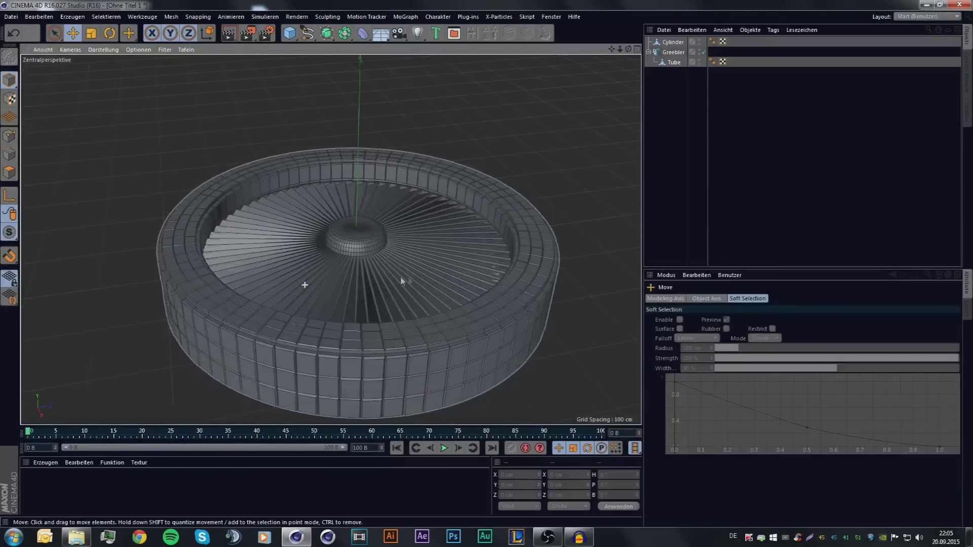
alt+drag(304, 285, 330, 239)
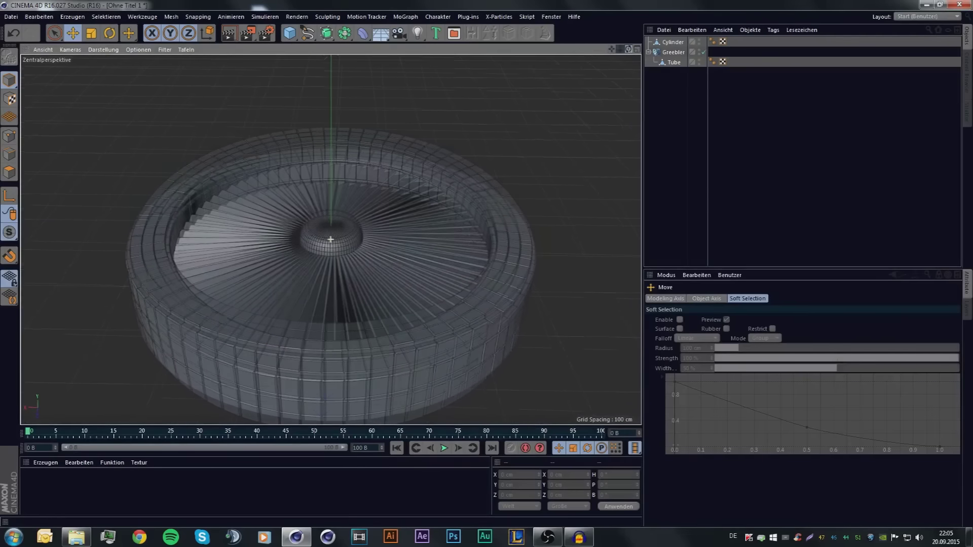
Create a red material and apply it to the Greebler ring.
double_click(90, 498)
double_click(36, 479)
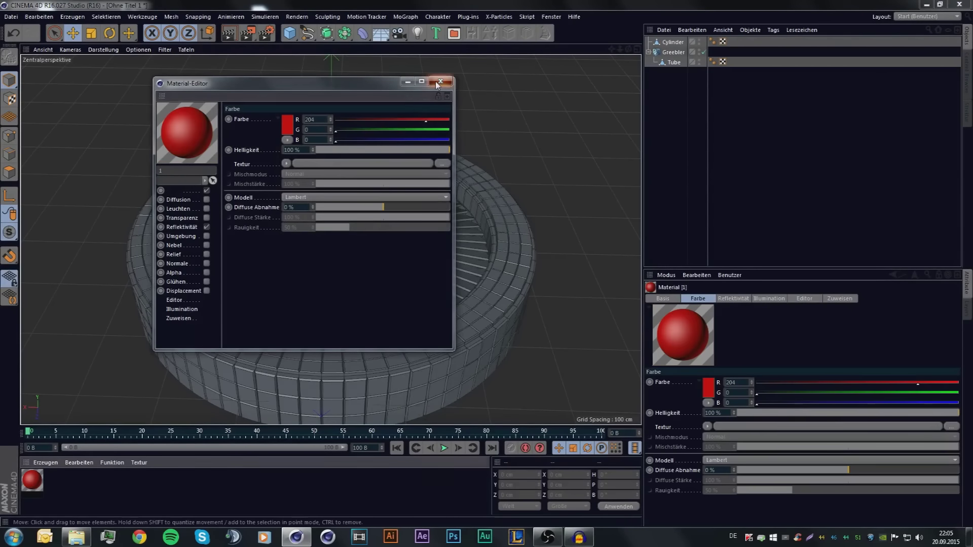
drag(676, 55, 675, 53)
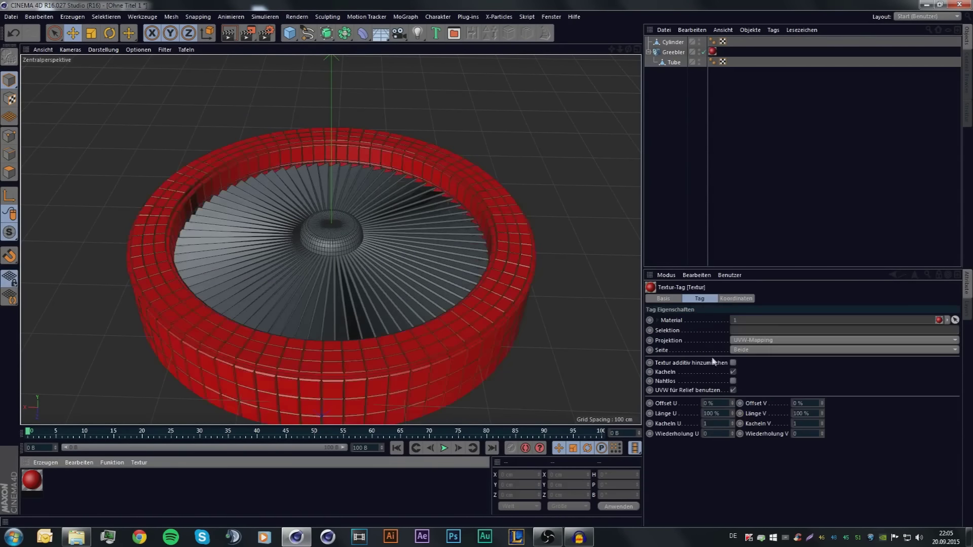
click(744, 344)
Create a blue material (R0 G0 B204) and apply it to the bladed Cylinder.
click(147, 494)
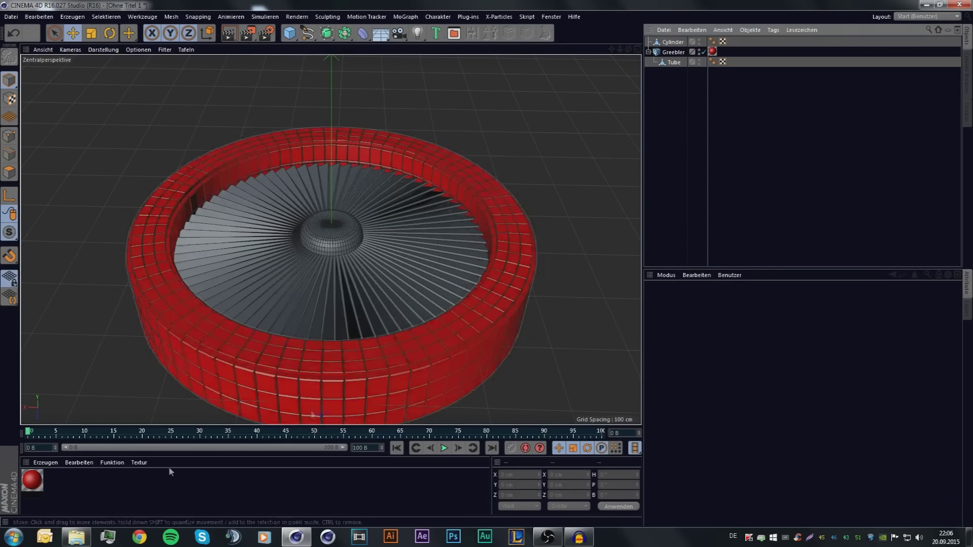
double_click(90, 490)
double_click(32, 480)
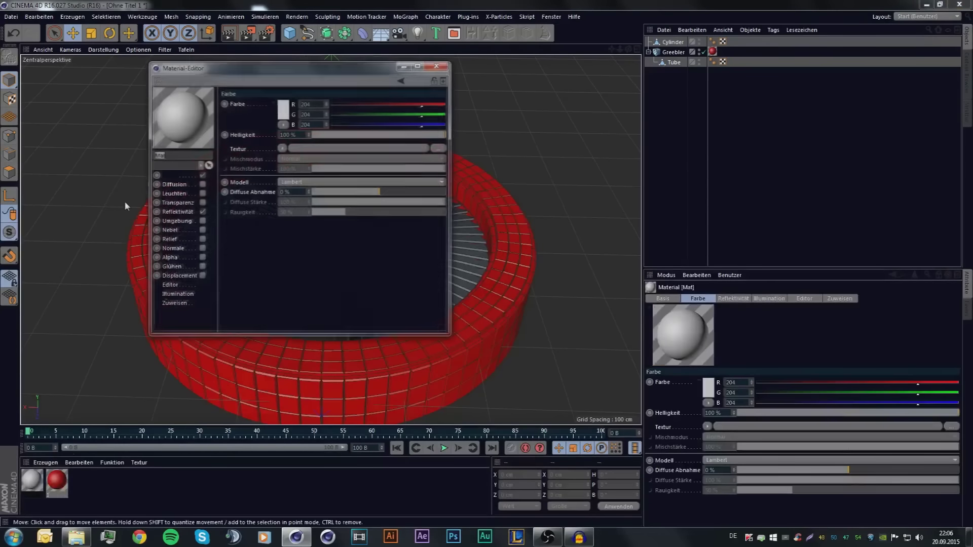
mouse_move(354, 115)
mouse_down()
mouse_move(330, 115)
mouse_move(329, 104)
mouse_up()
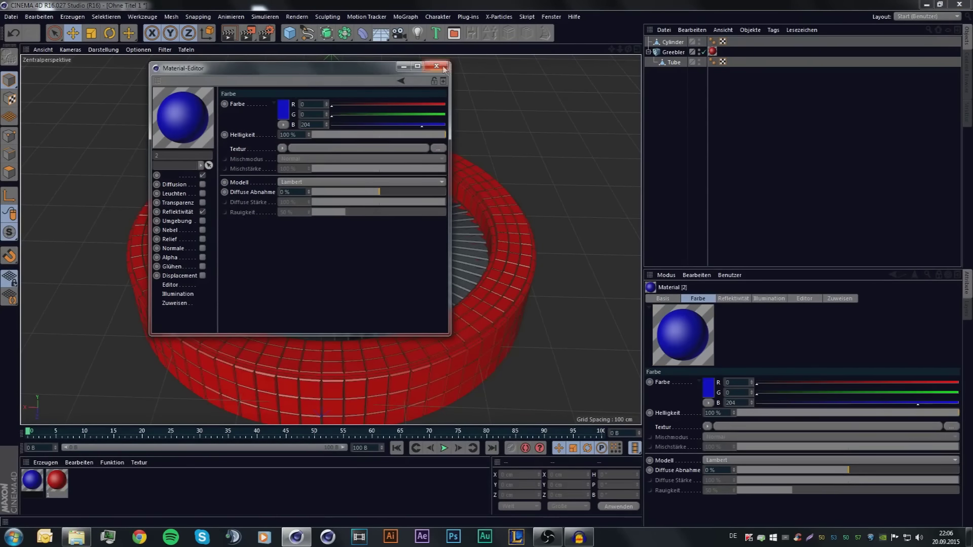
click(436, 66)
drag(674, 43, 674, 44)
Review the coloured turbine in the four-view layout, then orbit the perspective low onto the ring.
key(F5)
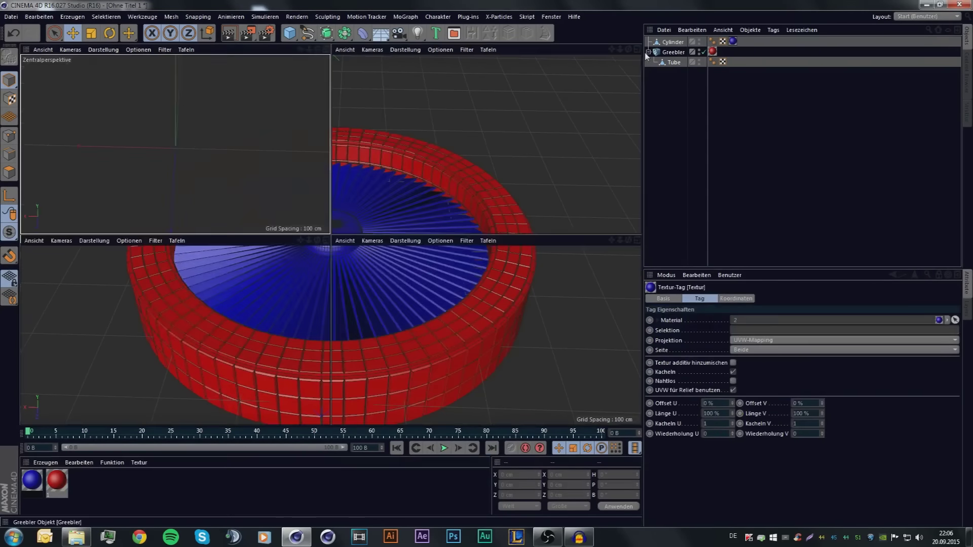
key(F1)
alt+drag(485, 104, 380, 200)
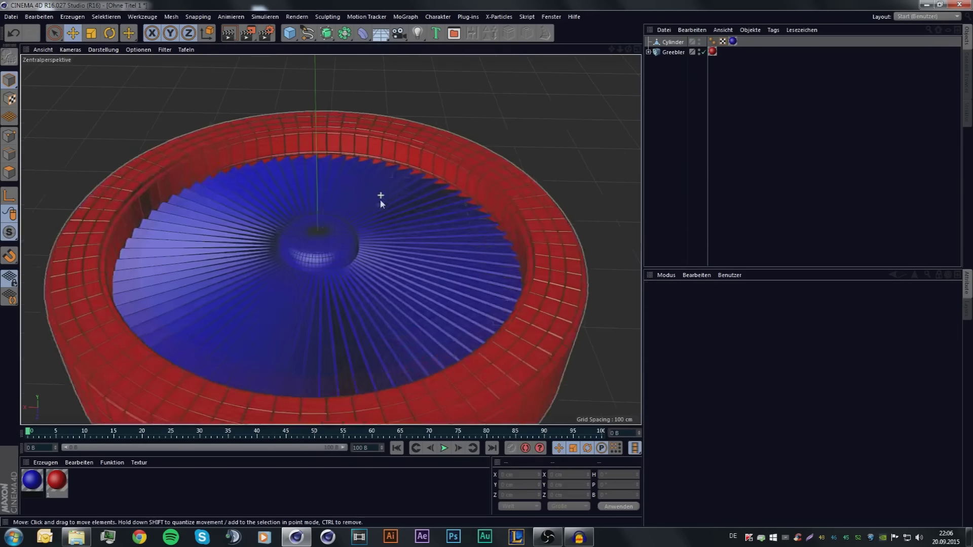
alt+drag(324, 236, 609, 52)
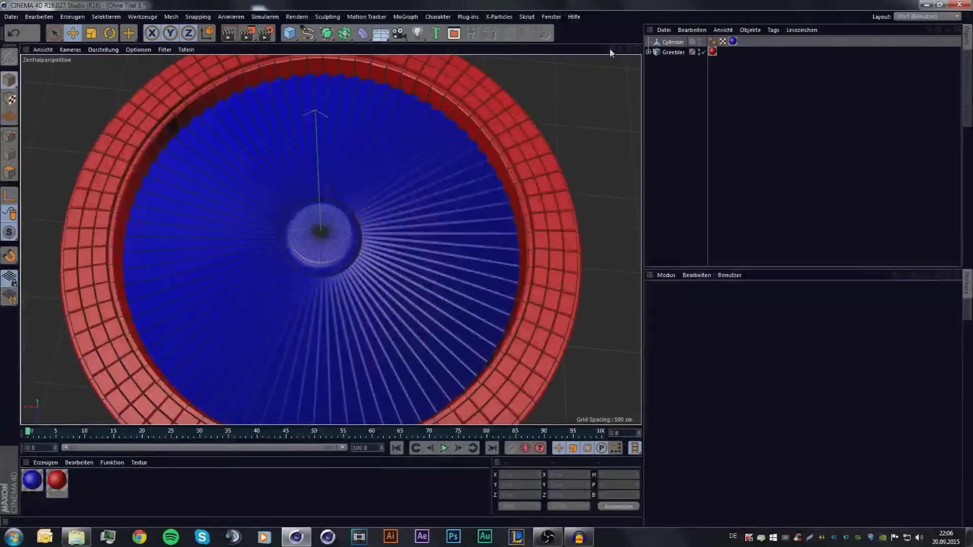
alt+drag(325, 238, 331, 240)
alt+drag(633, 52, 330, 240)
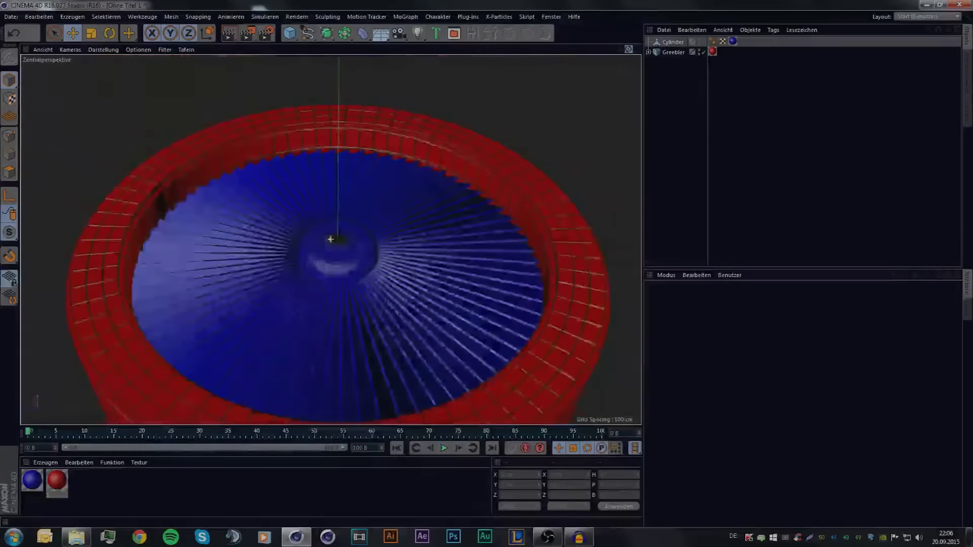